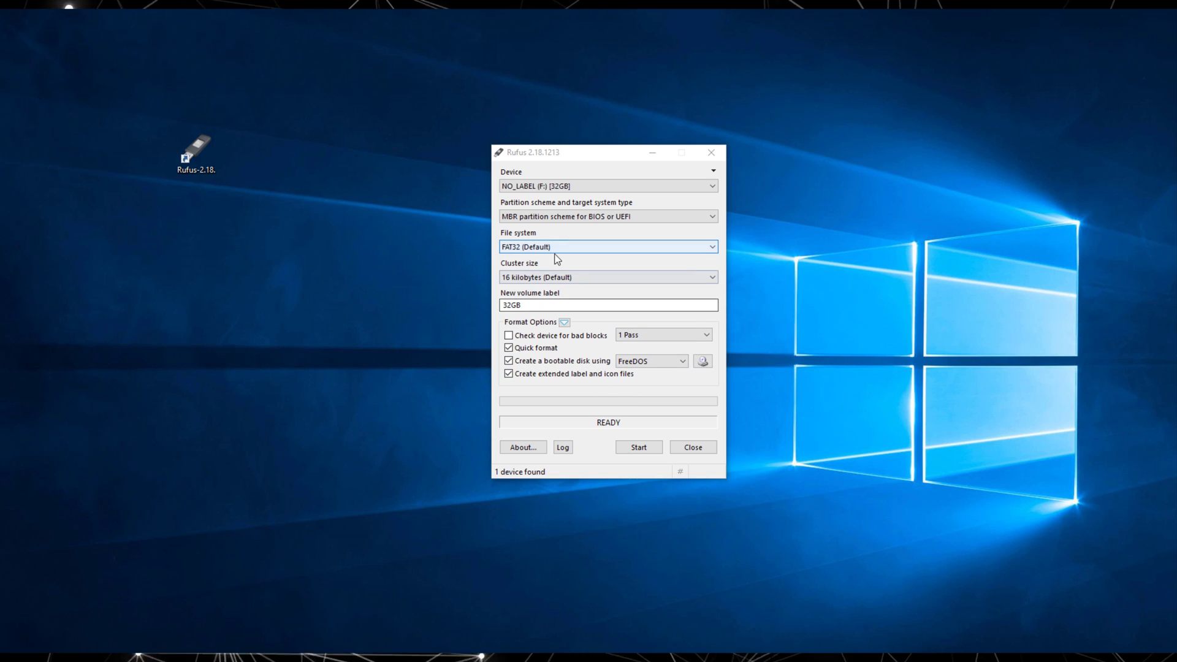
Load the Bliss-v11.9 pie x86 ISO in Rufus as the 32GB stick's boot image
left_click(676, 363)
key("Escape")
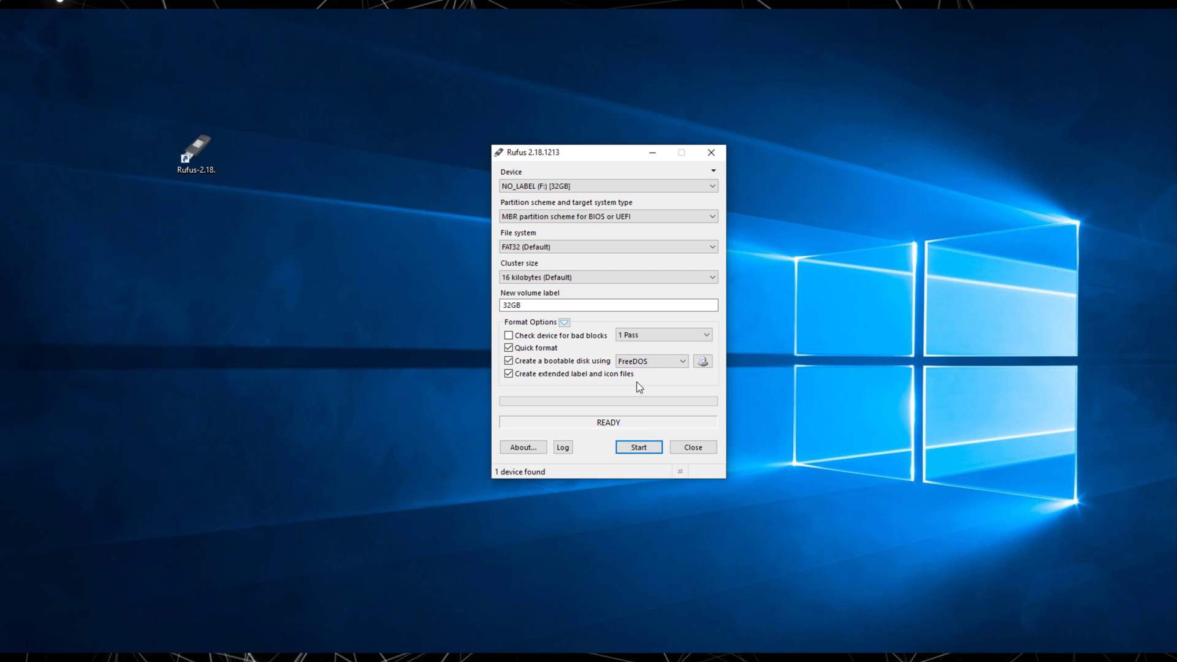
left_click(206, 519)
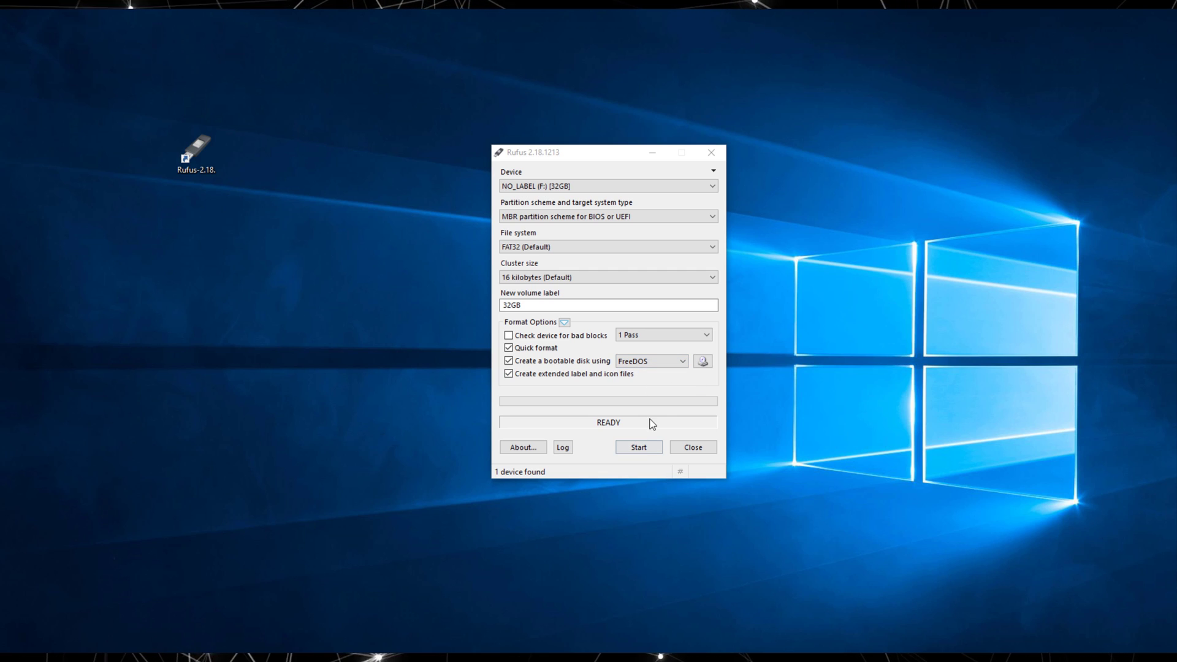
left_click(703, 361)
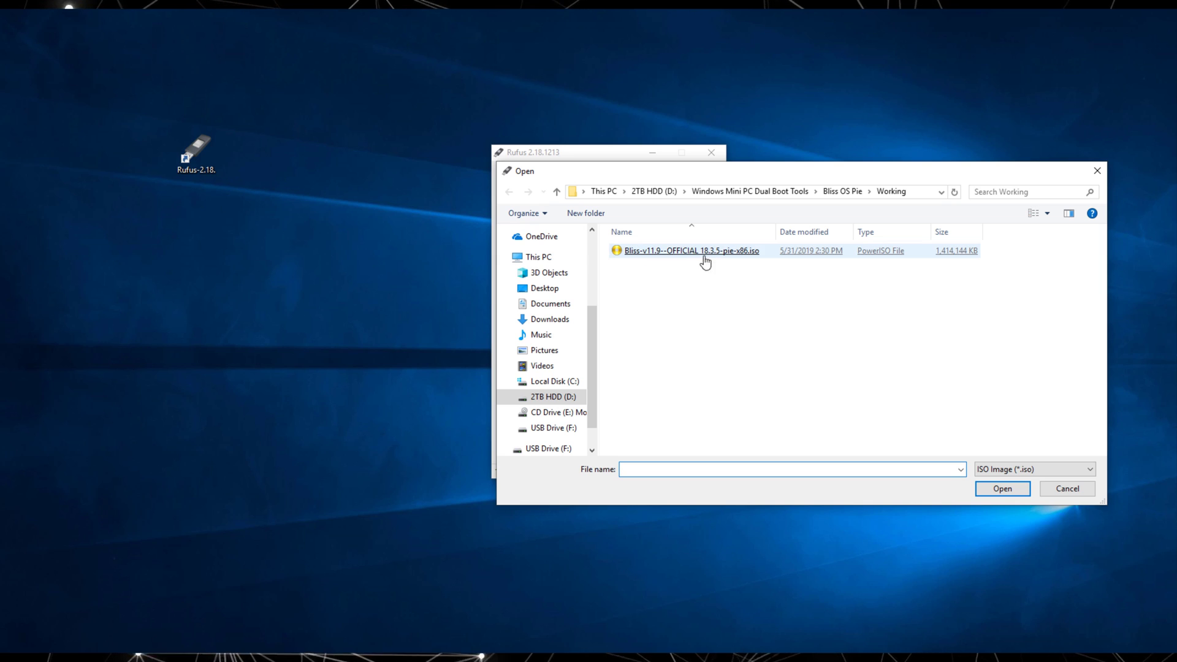
double_click(662, 255)
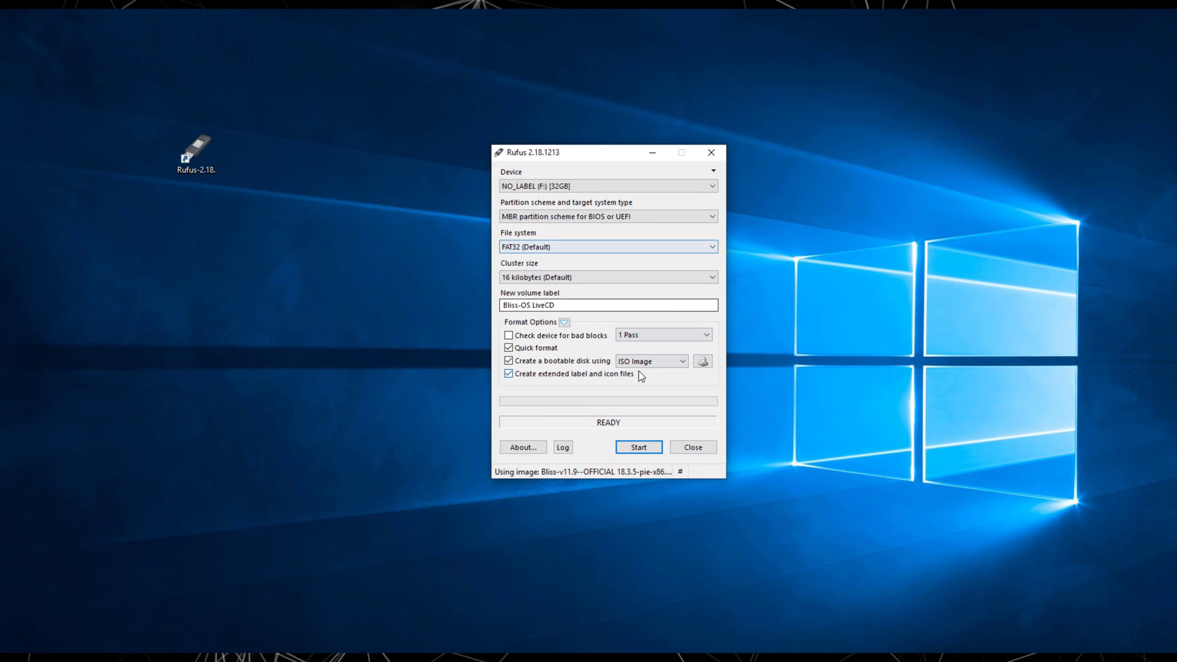
left_click(638, 444)
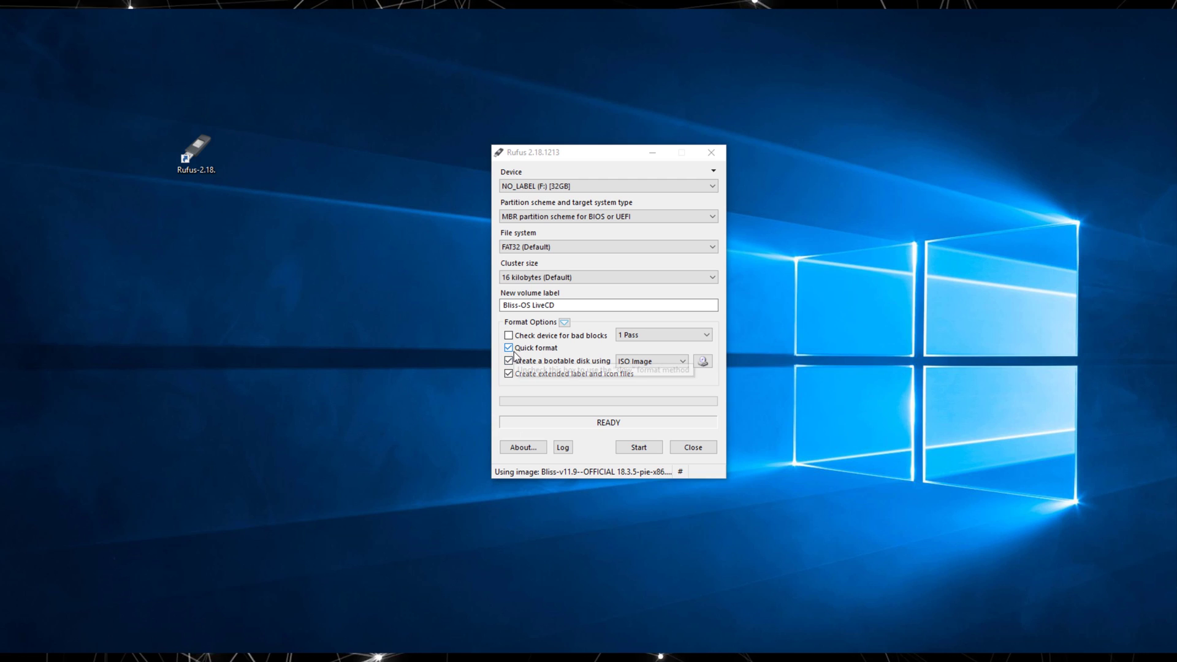
Write the Bliss-v11.9 ISO to the USB stick in ISO image mode, accepting data erasure
left_click(636, 447)
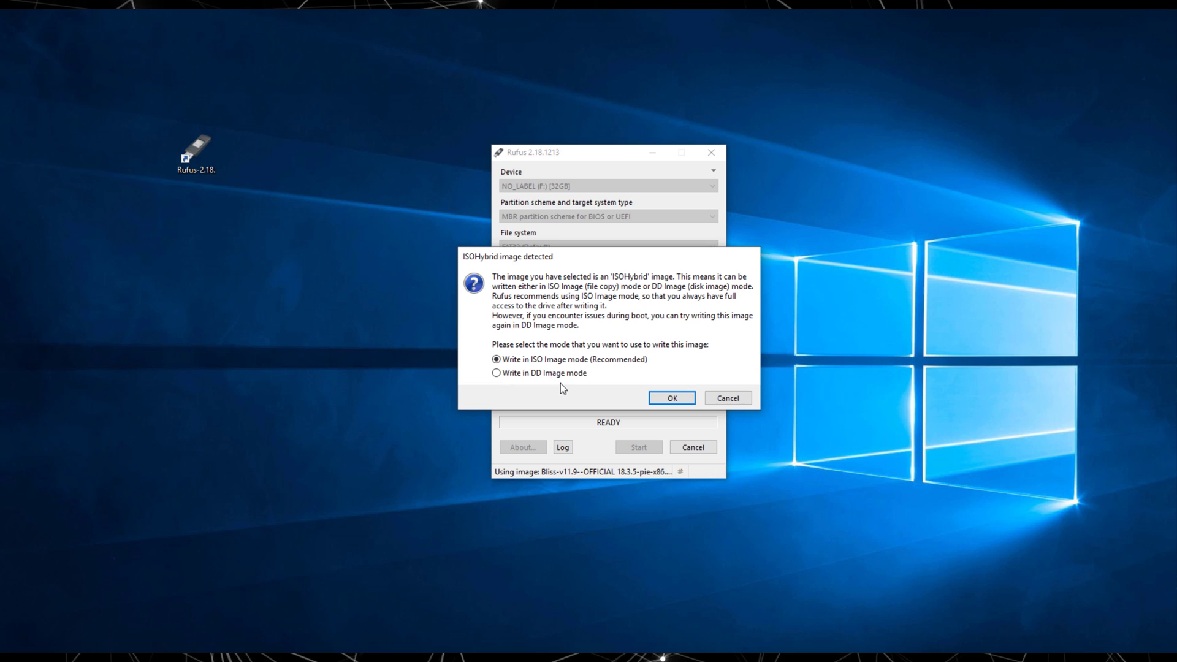
left_click(672, 400)
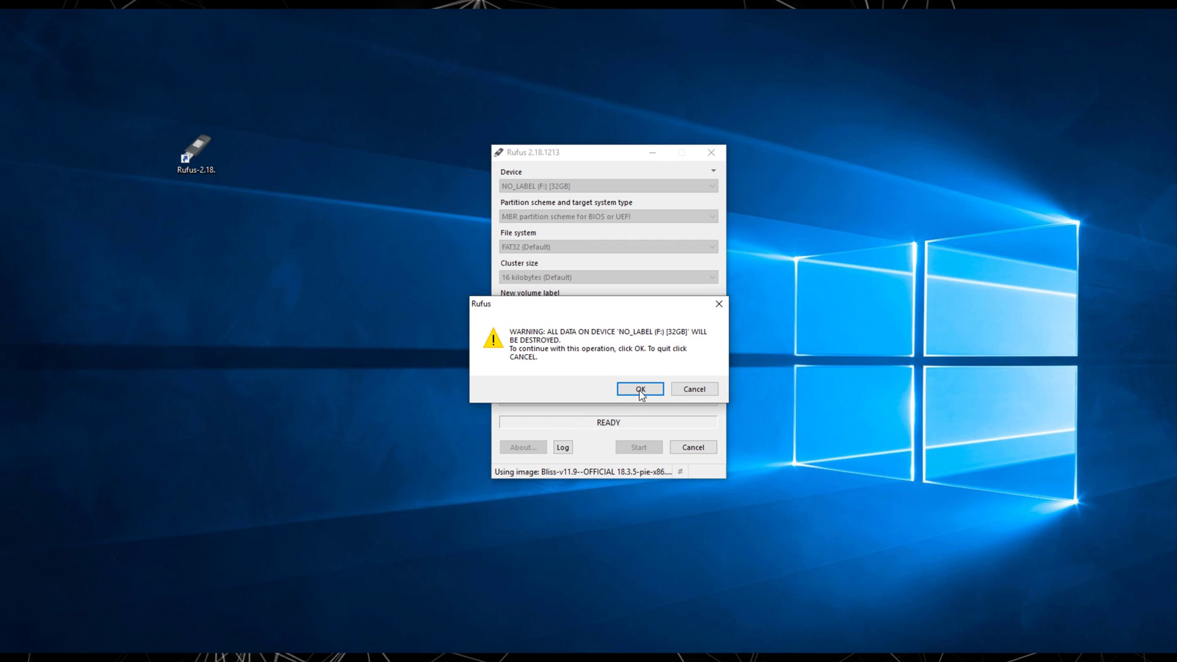
left_click(640, 389)
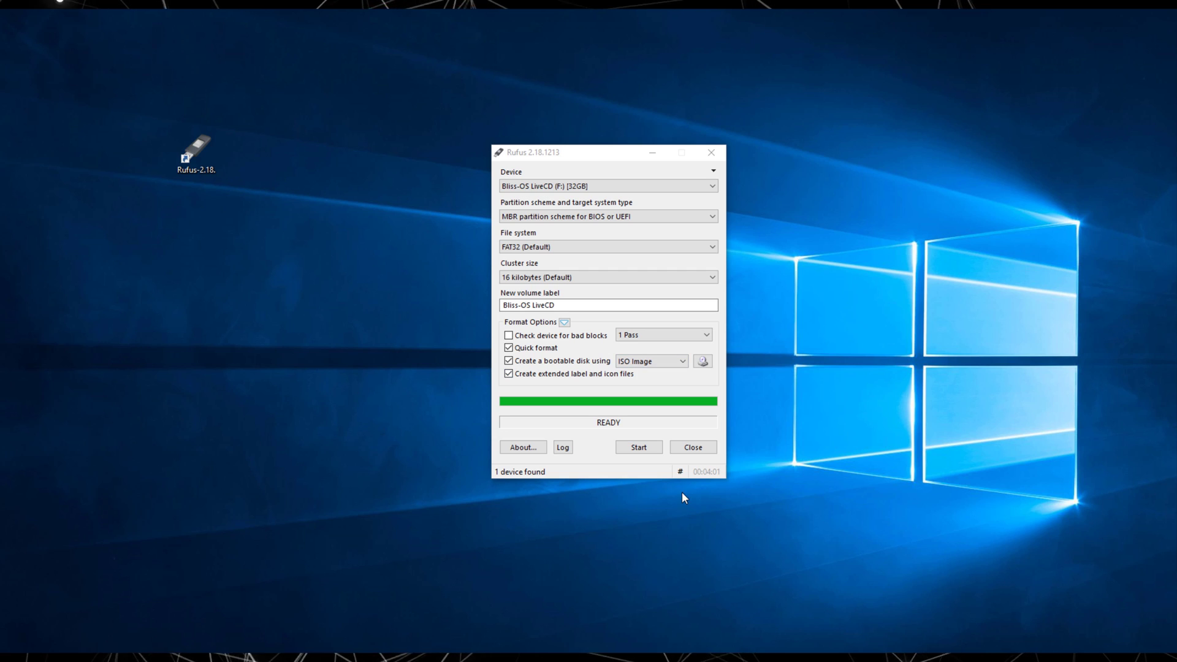
Close Rufus and eject the BLISS-OS (F:) drive from This PC
left_click(694, 448)
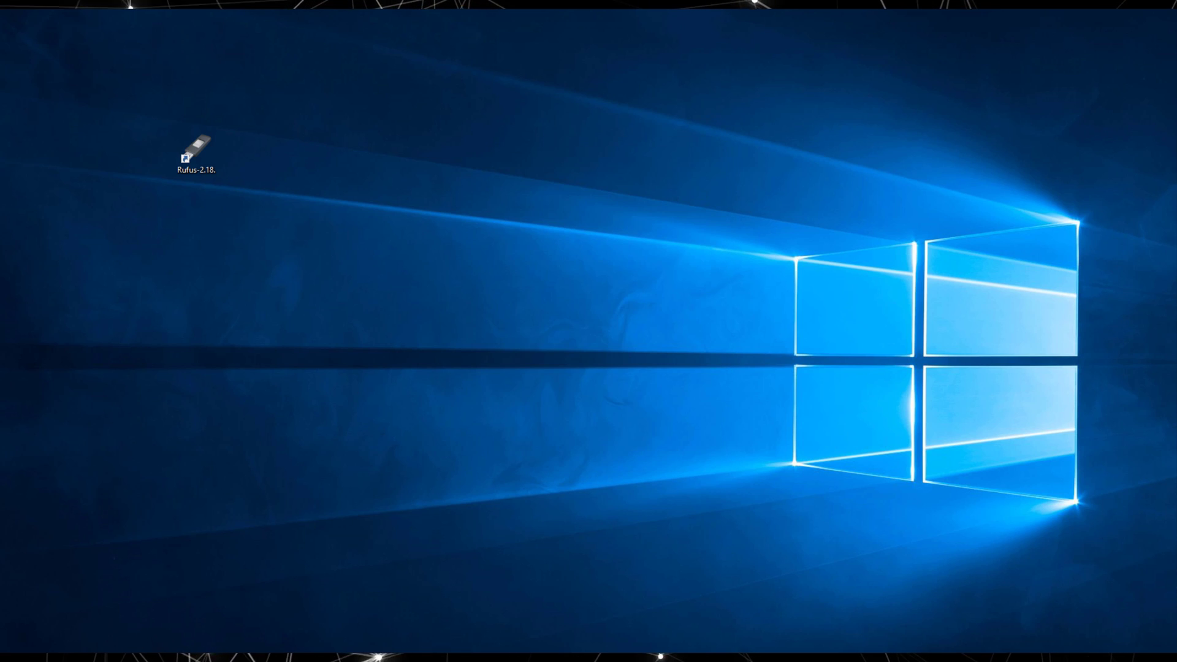
mouse_move(117, 656)
left_click(115, 617)
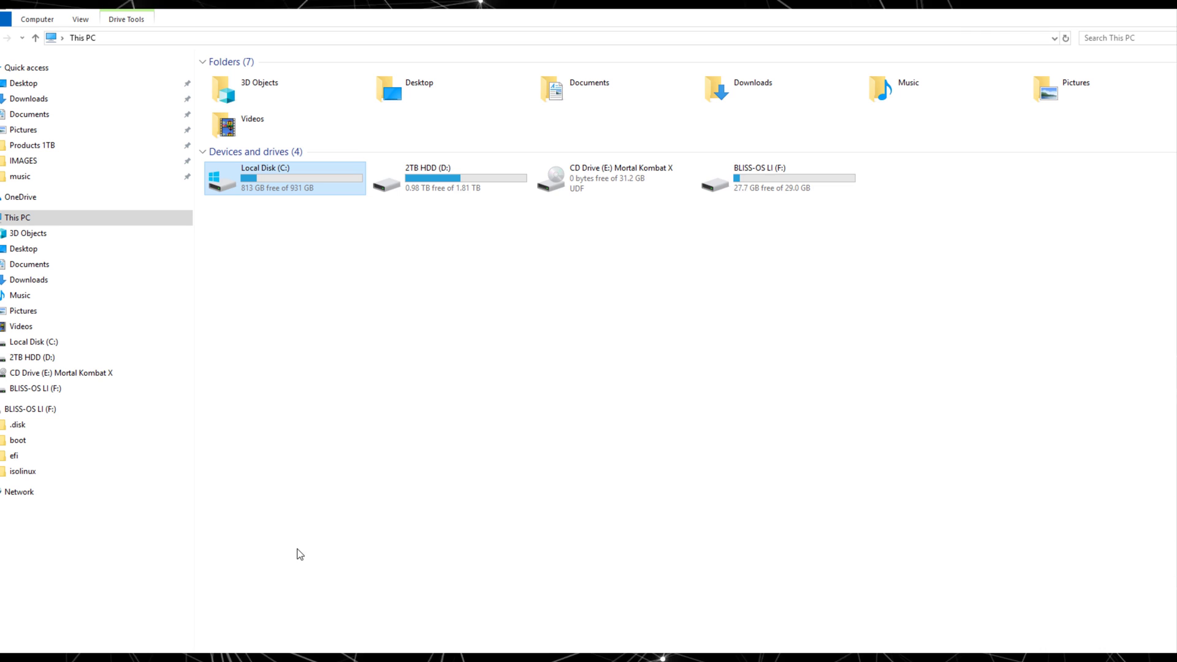
right_click(776, 175)
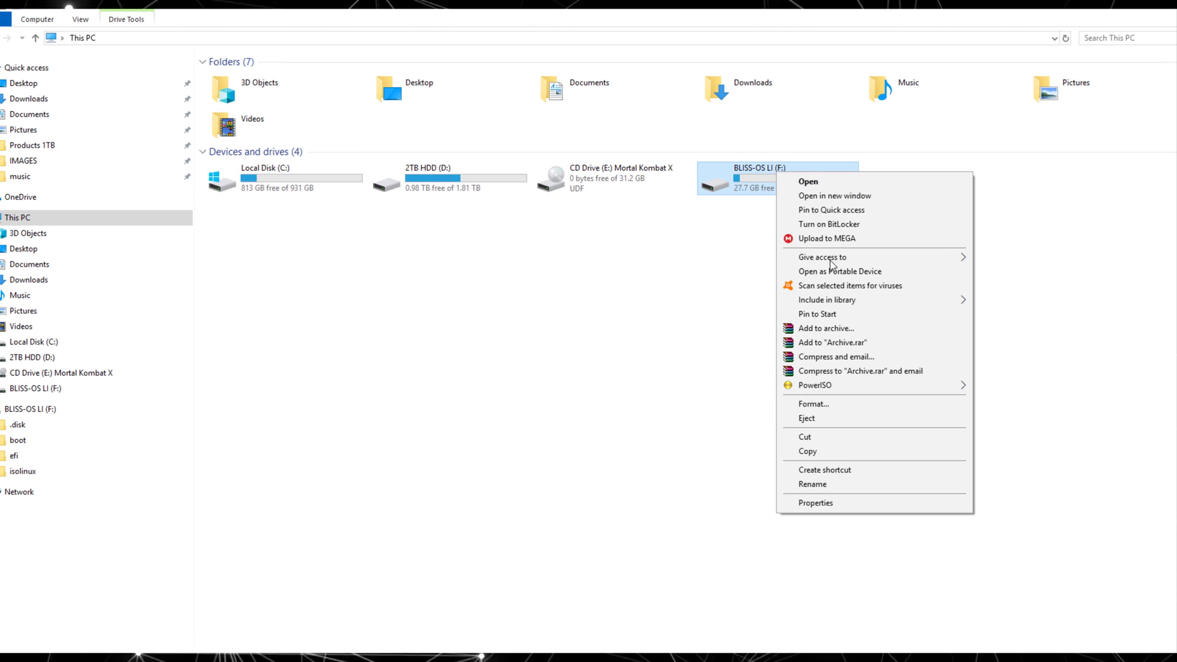
left_click(808, 419)
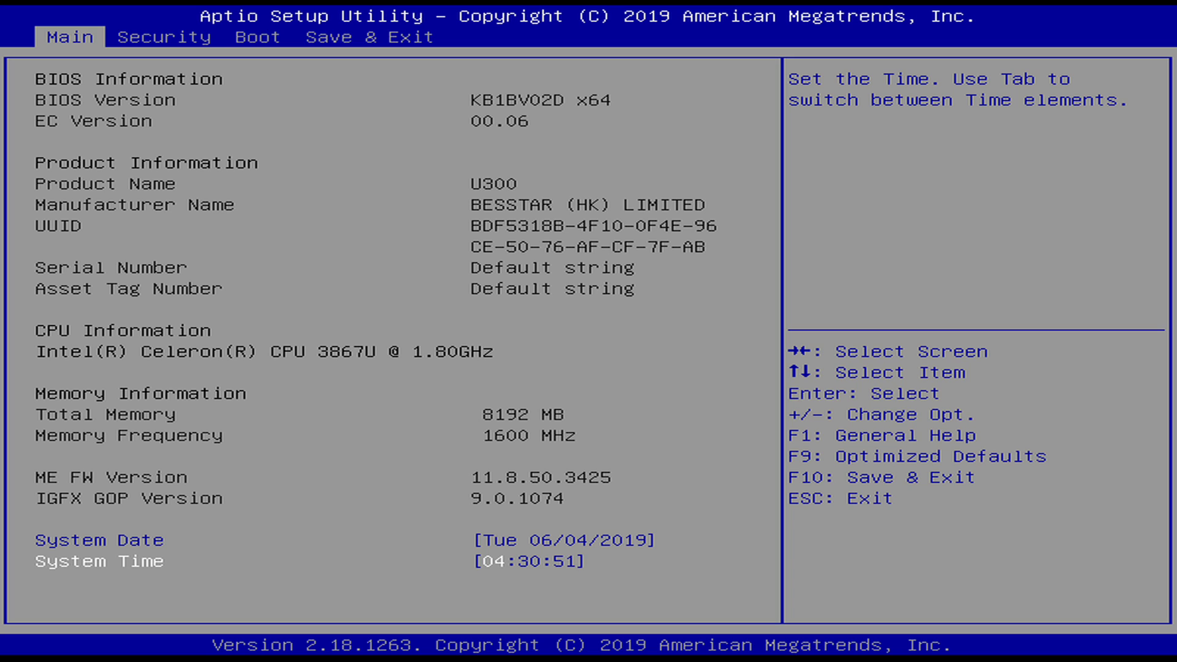
In the BIOS, highlight the Kingston USB UEFI entry in the boot override list
key("Right")
key("Right")
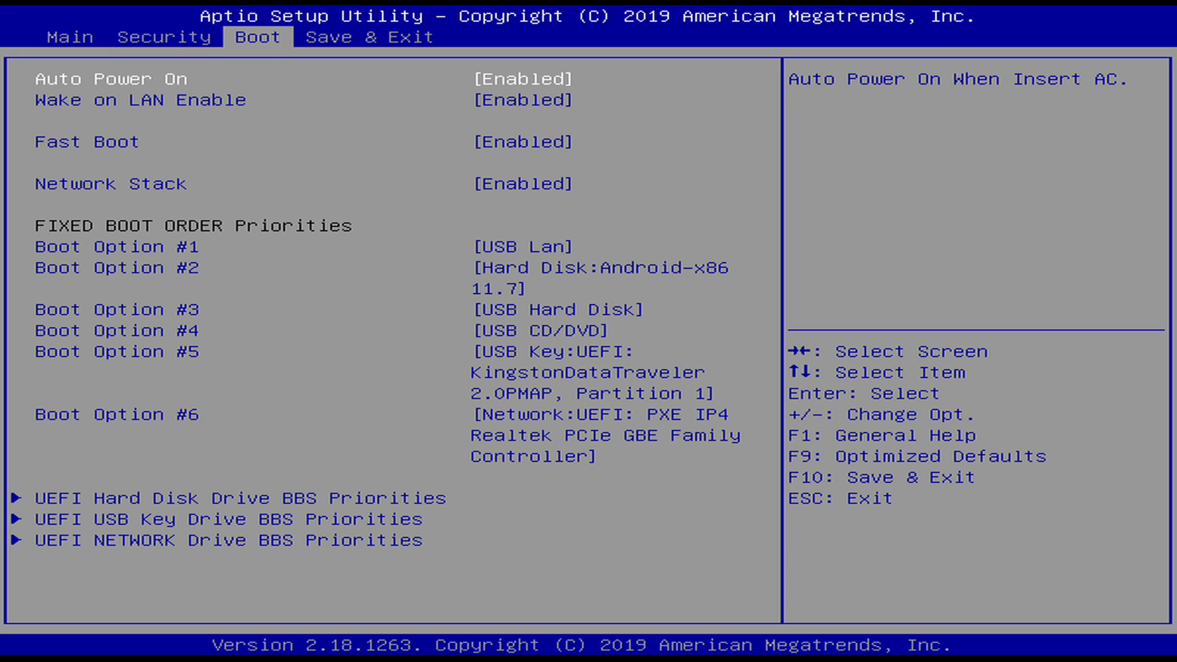
key("Right")
key("Down")
key("Down")
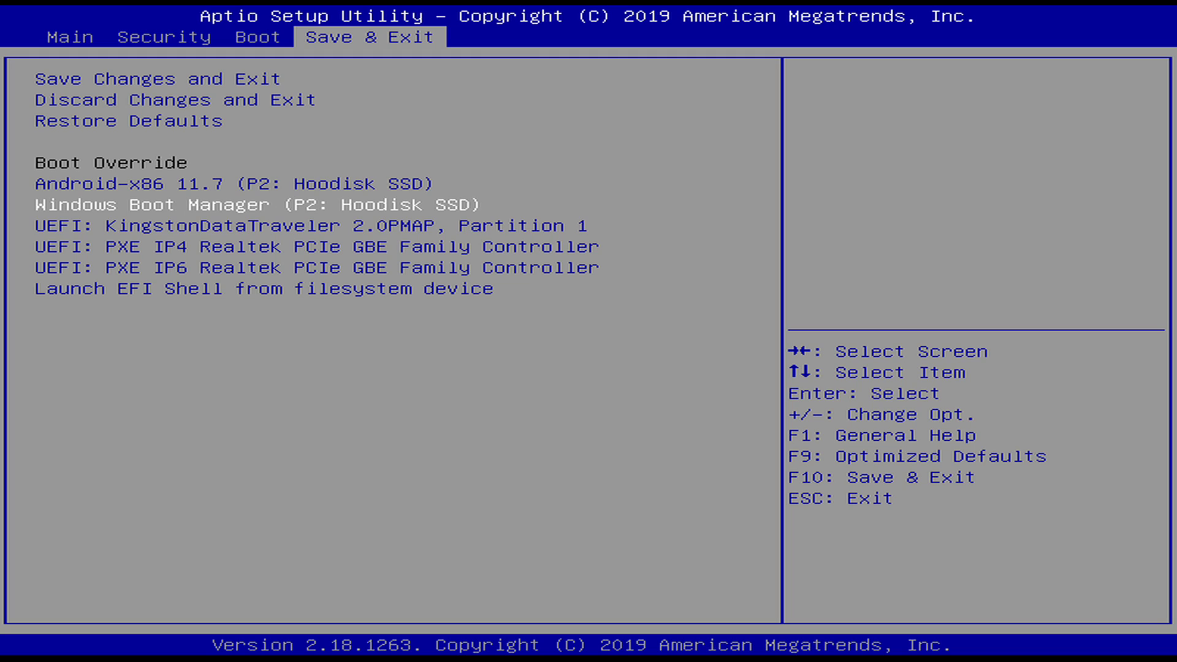
key("Up")
key("Down")
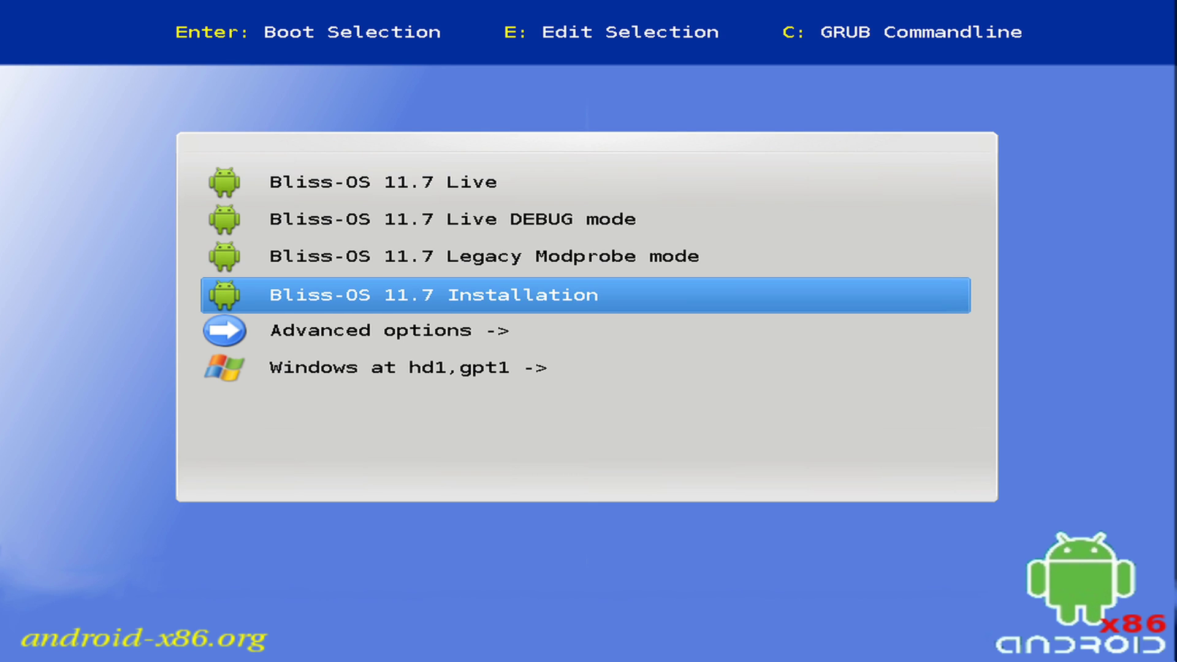
Stop the GRUB countdown and boot the 'Bliss-OS 11.7 Installation' entry
key("Up")
key("Up")
key("Up")
key("Up")
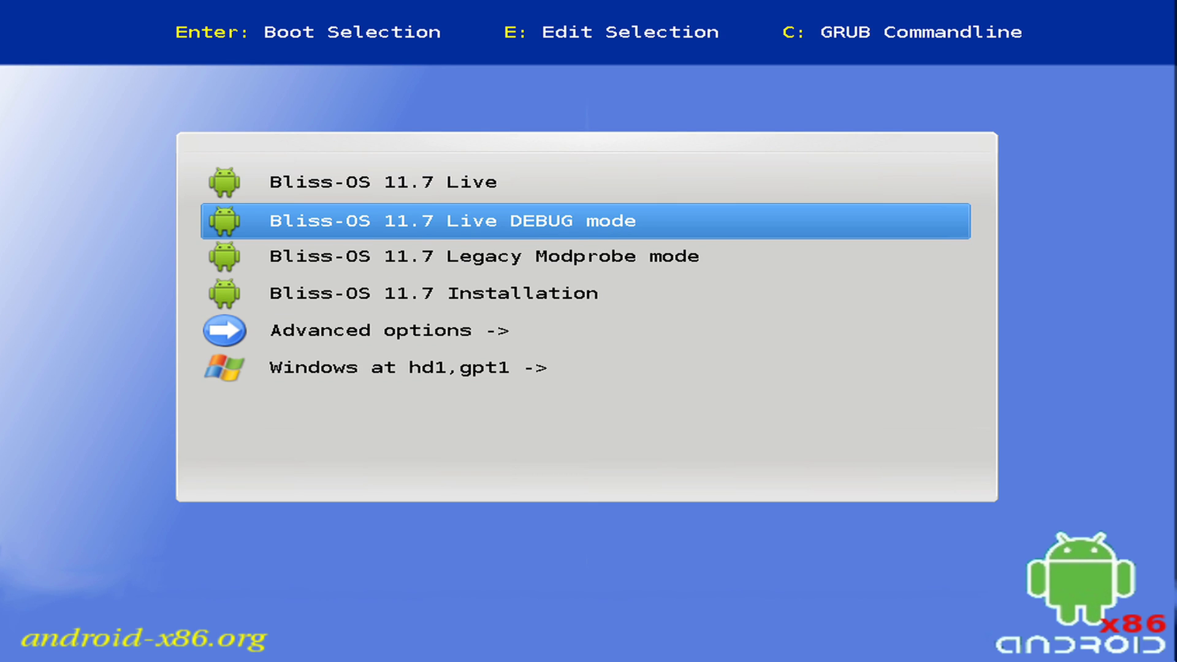
key("Up")
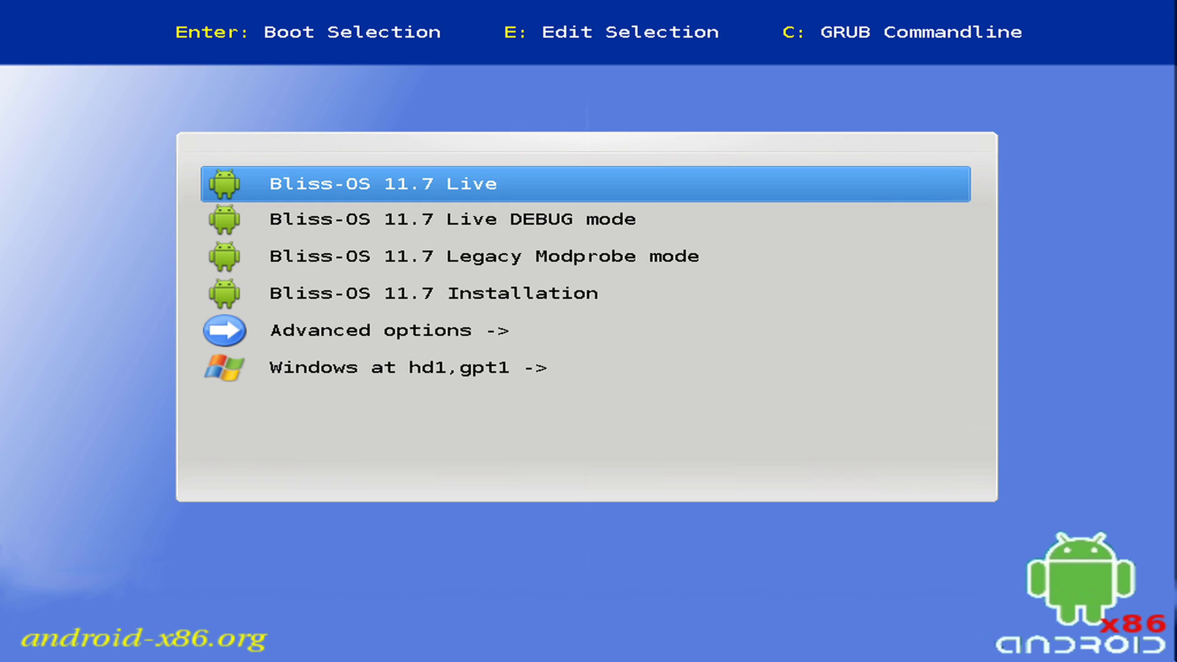
key("Down")
key("Down")
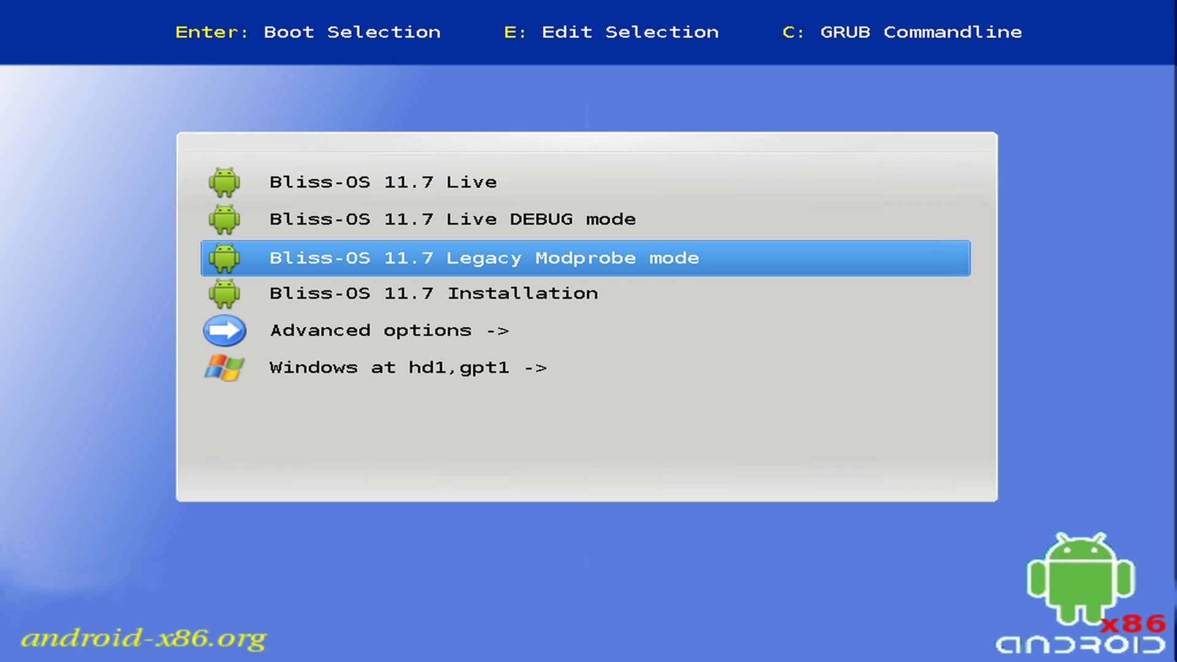
key("Down")
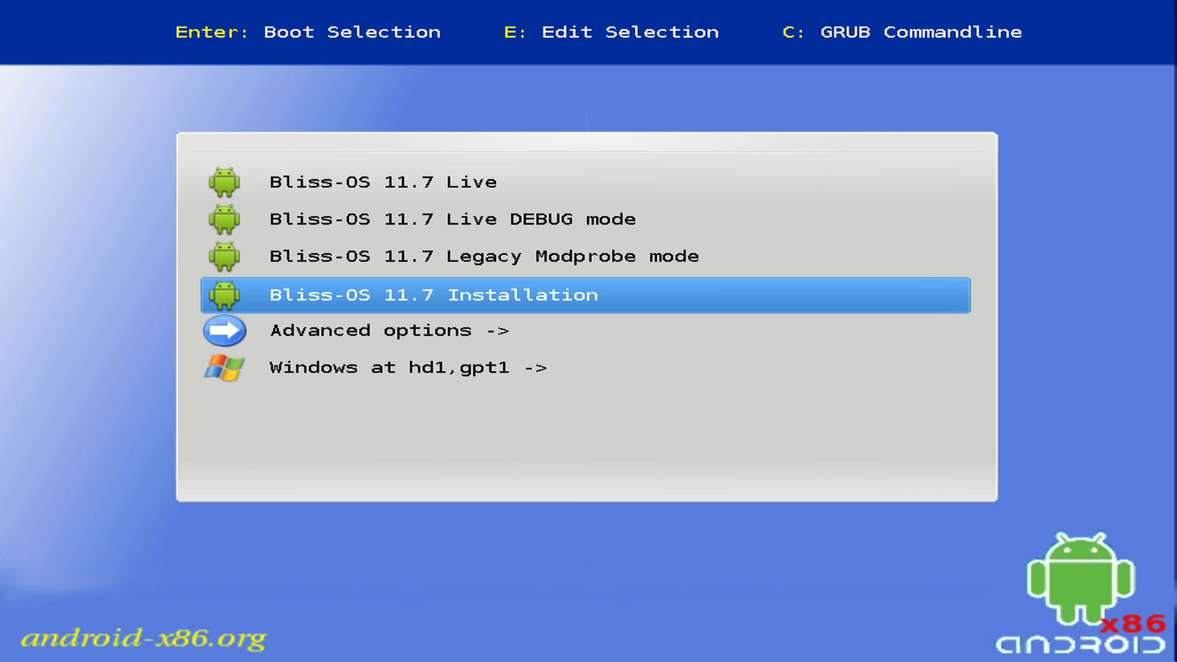
key("Return")
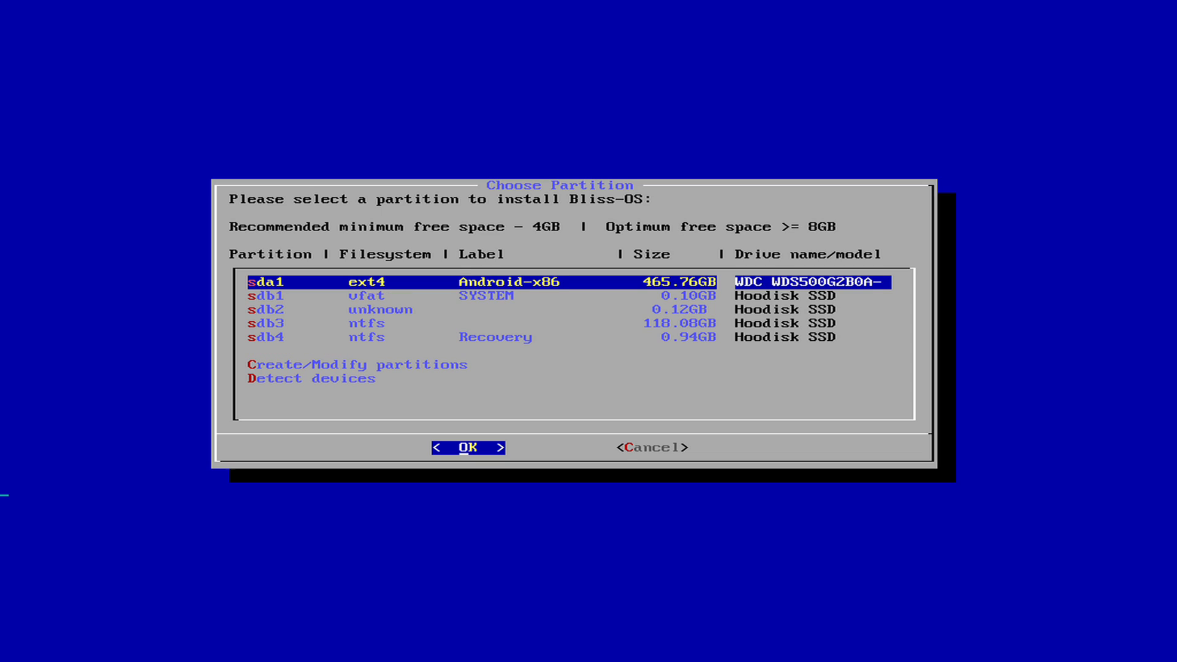
Pick sda1 (ext4, Android-x86, 465.76GB) from the partition list as the install target
key("Down")
key("Down")
key("Up")
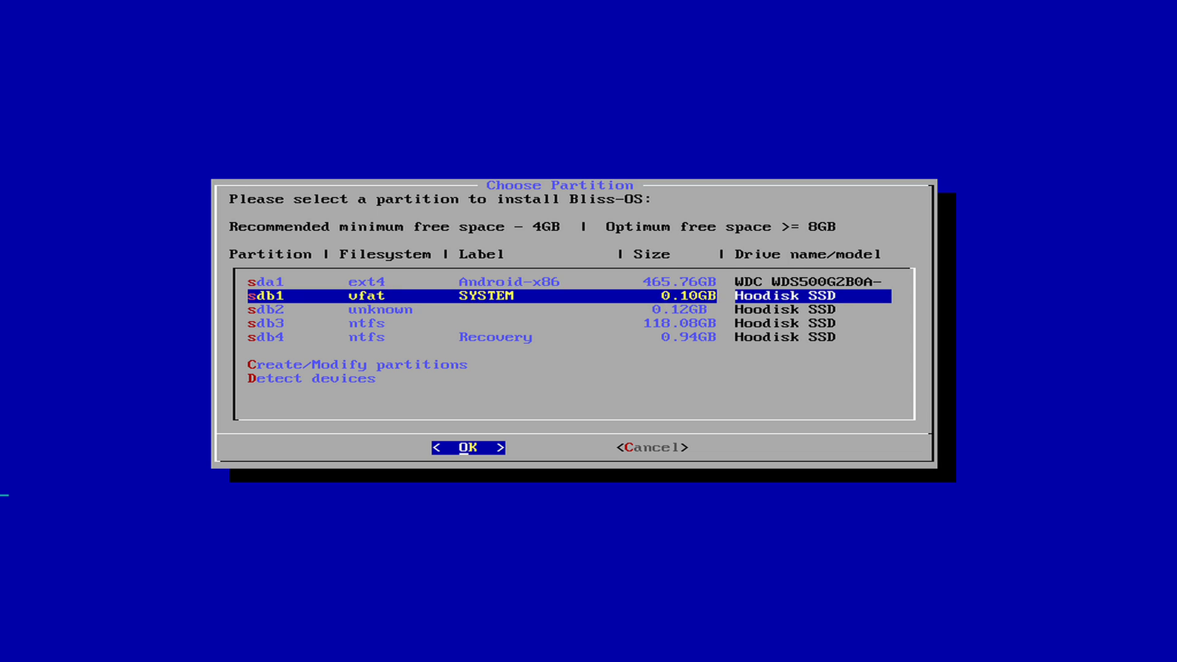
key("Up")
key("Down")
key("Up")
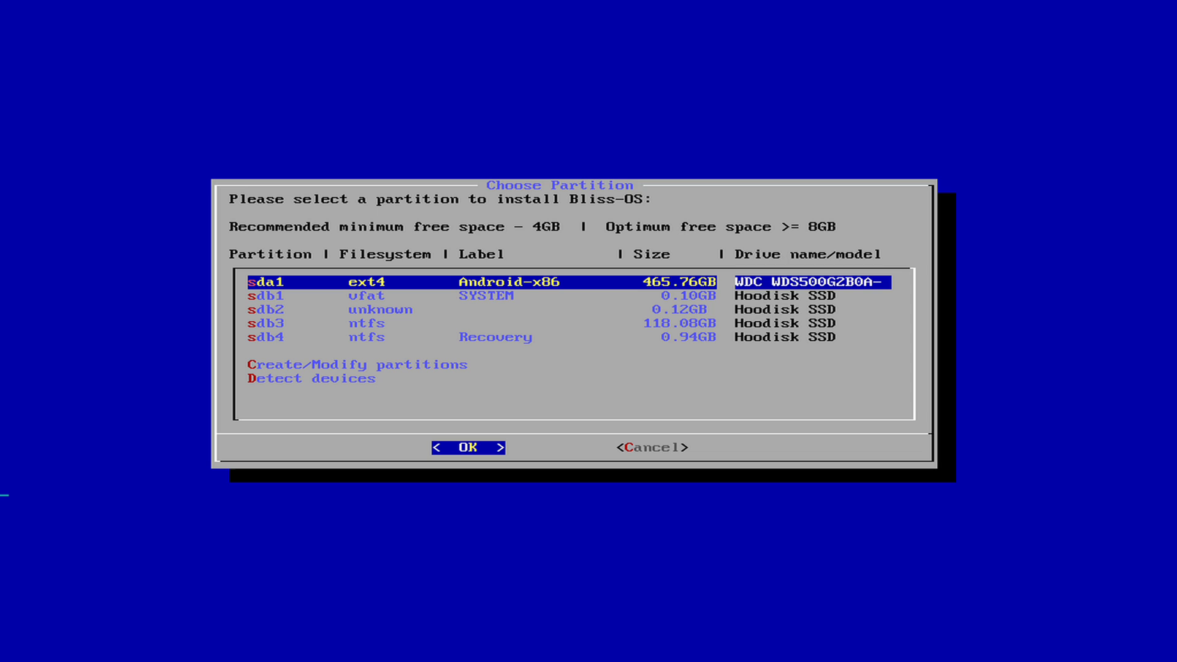
key("Down")
key("Down")
key("Down")
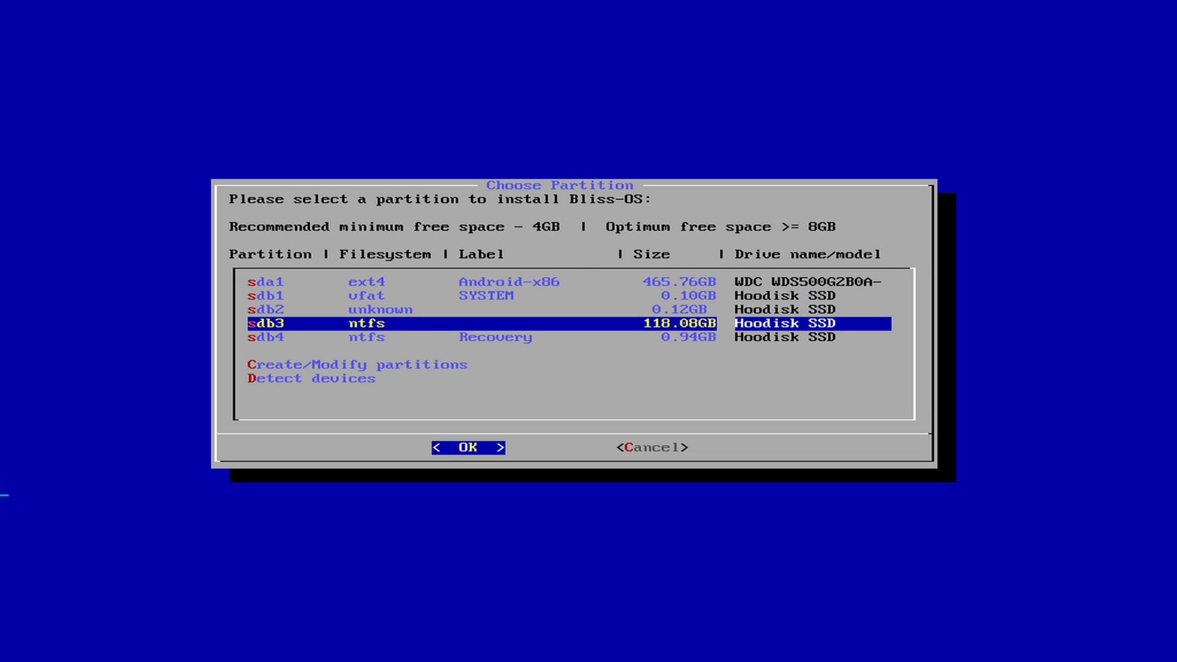
key("Down")
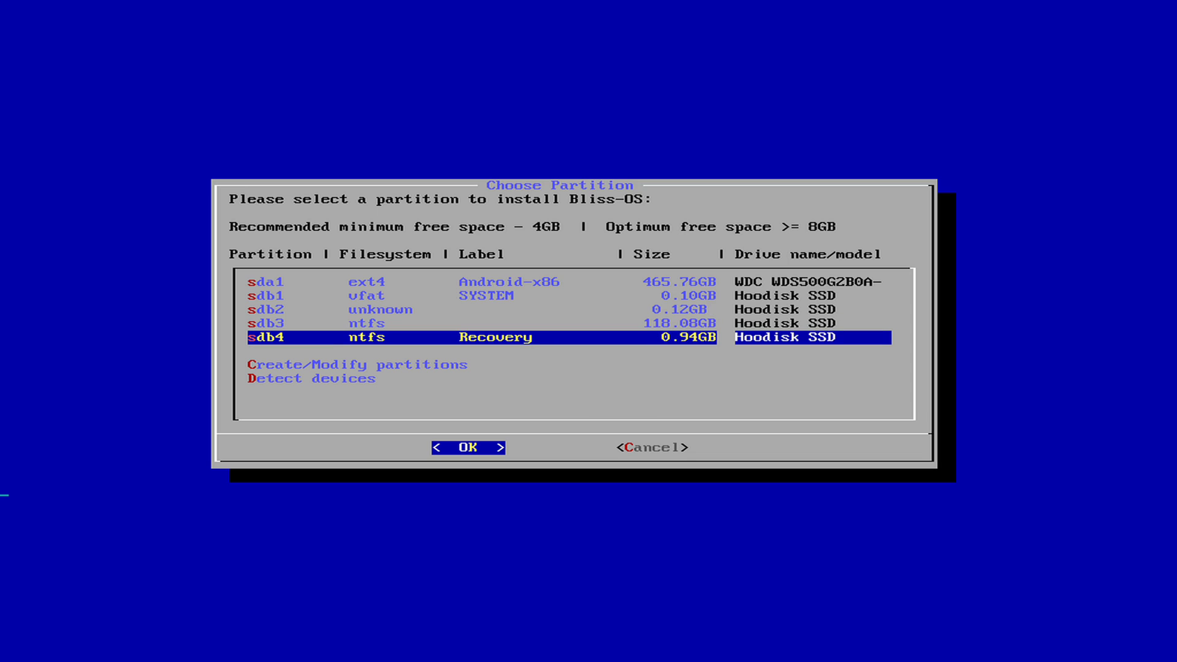
key("Up")
key("Up")
key("Up")
key("Up")
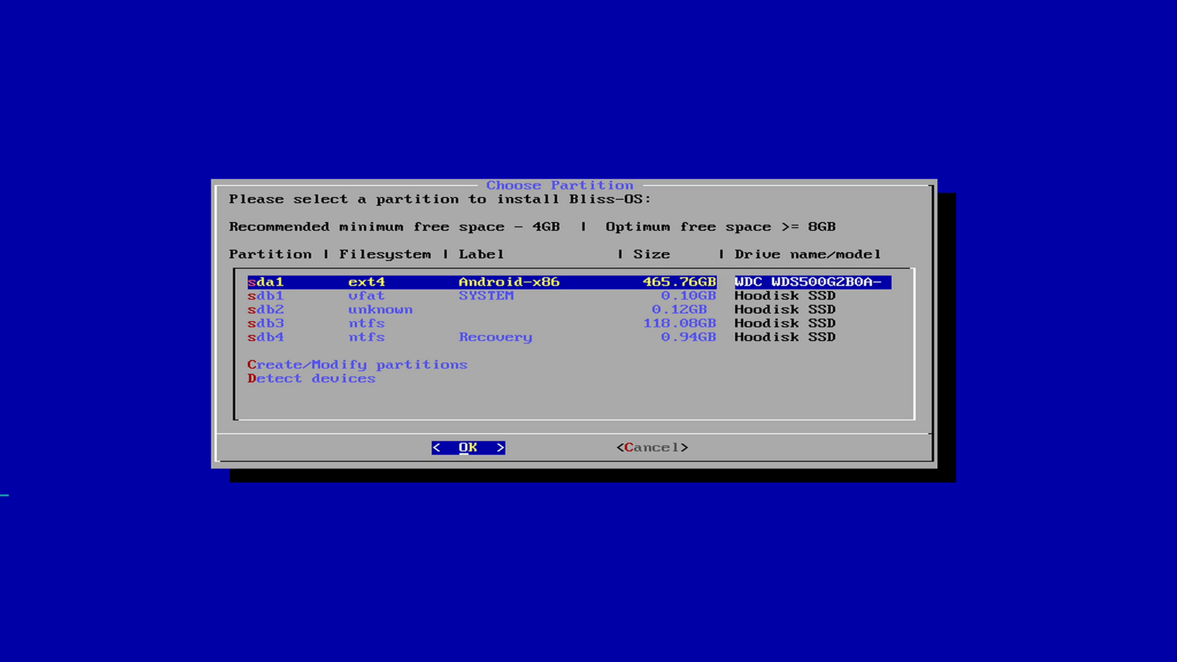
key("Return")
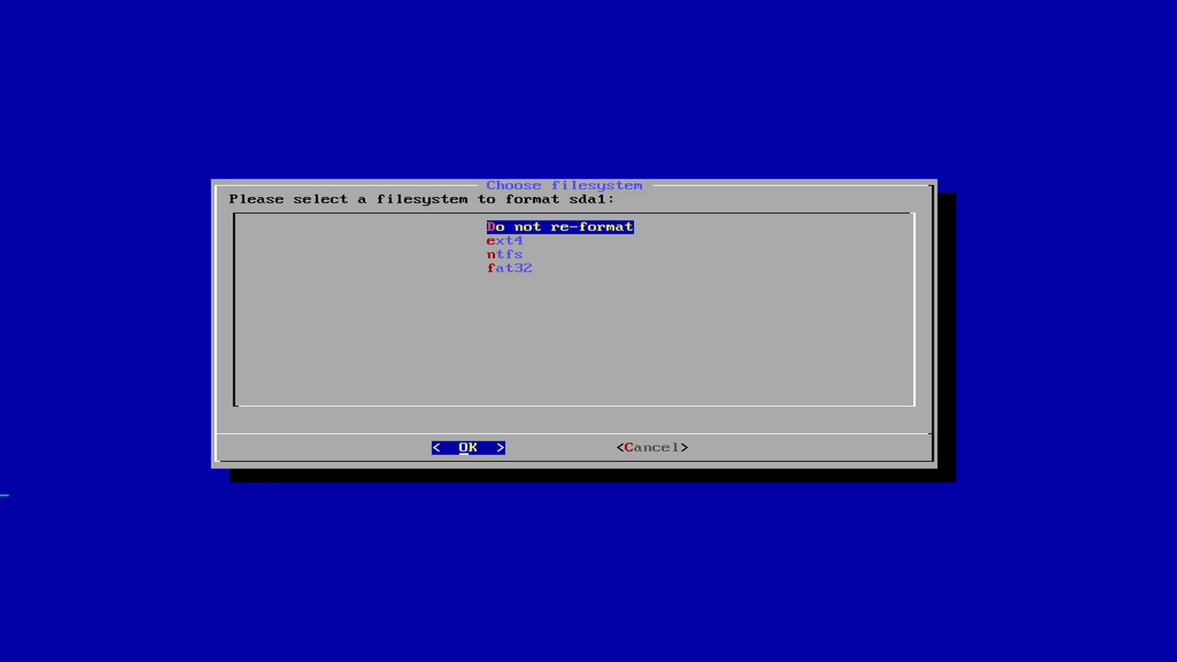
Choose ext4 as sda1's filesystem and confirm formatting it
key("Down")
key("Down")
key("Down")
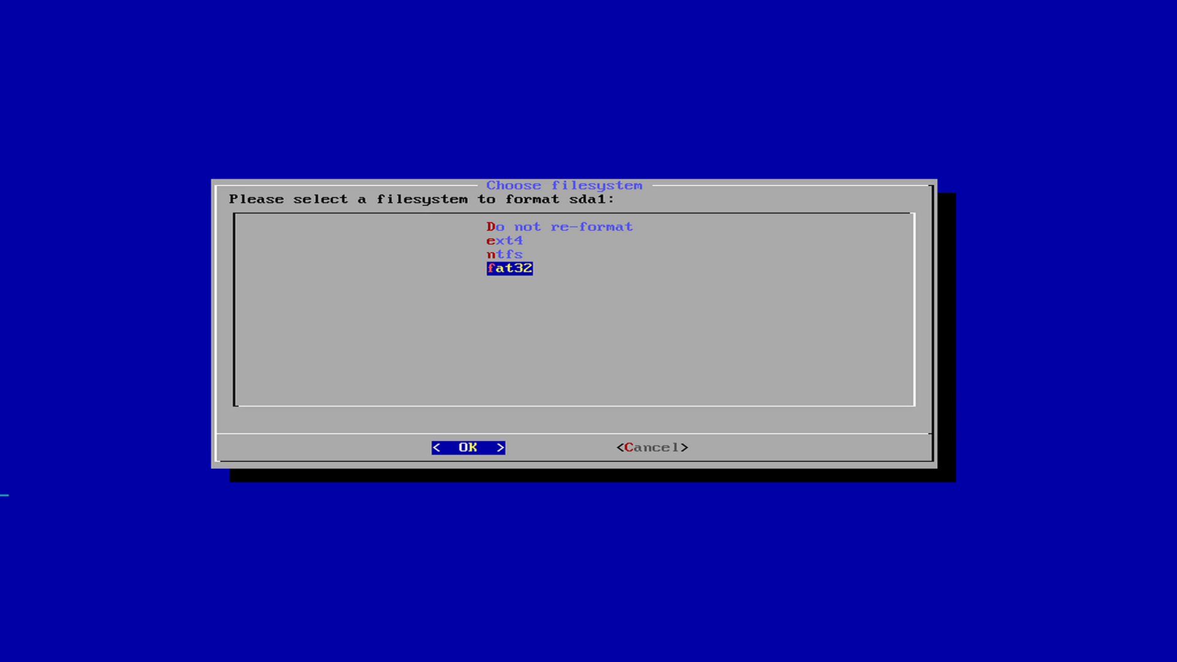
key("Up")
key("Up")
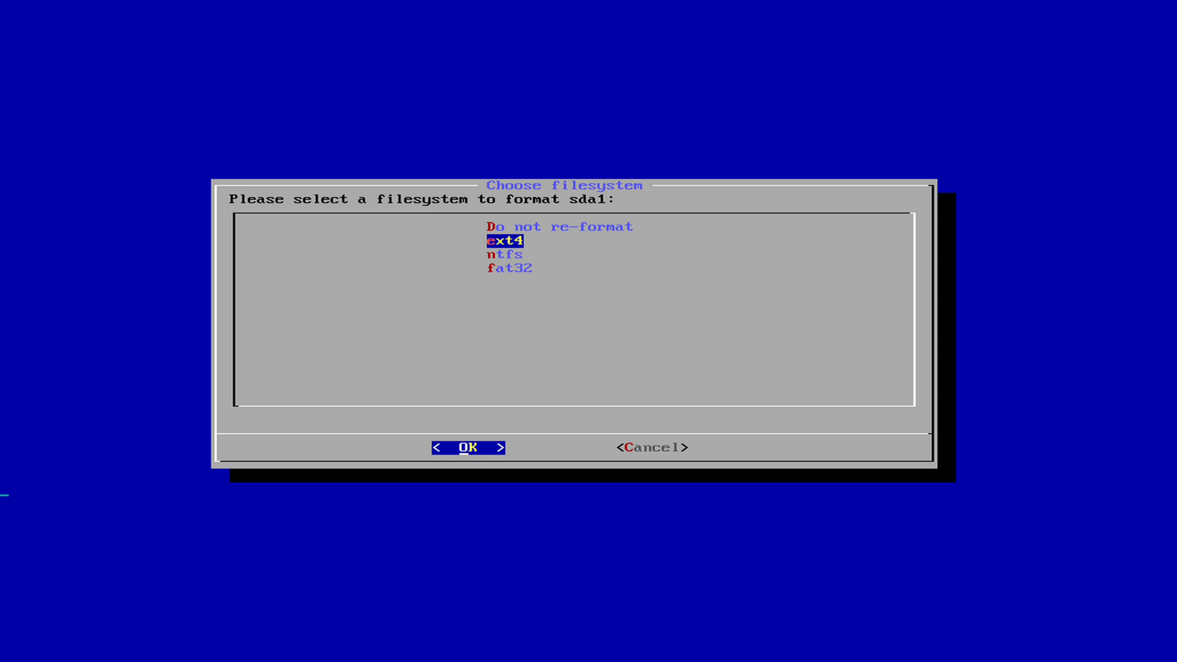
key("Return")
key("Left")
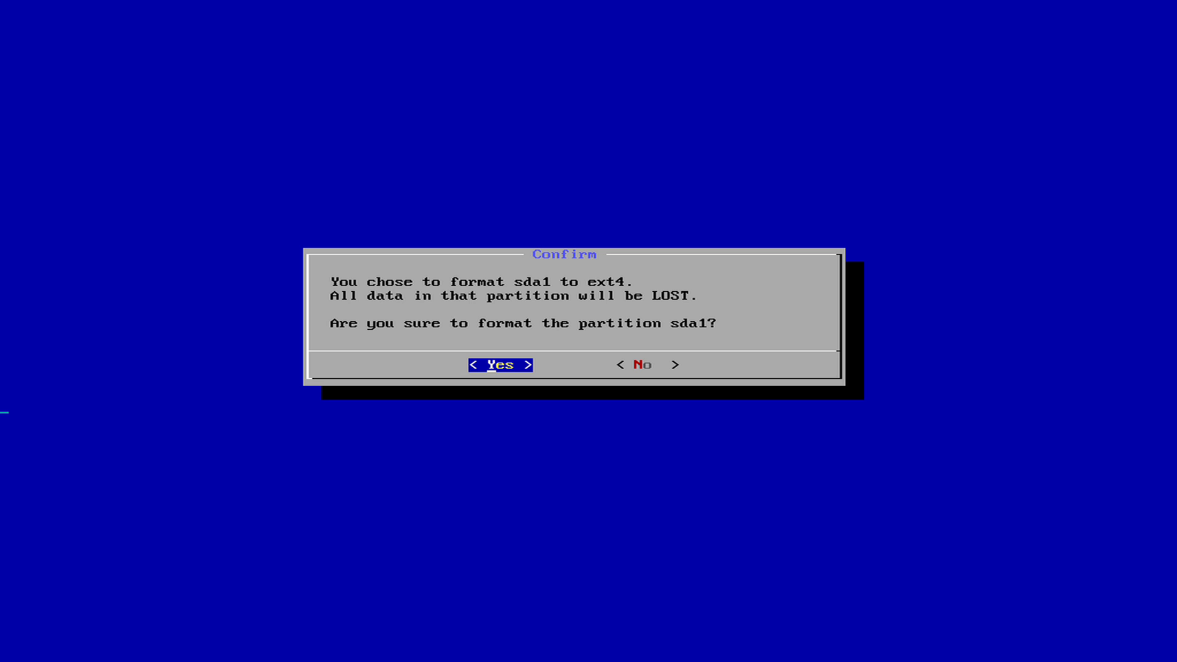
key("Return")
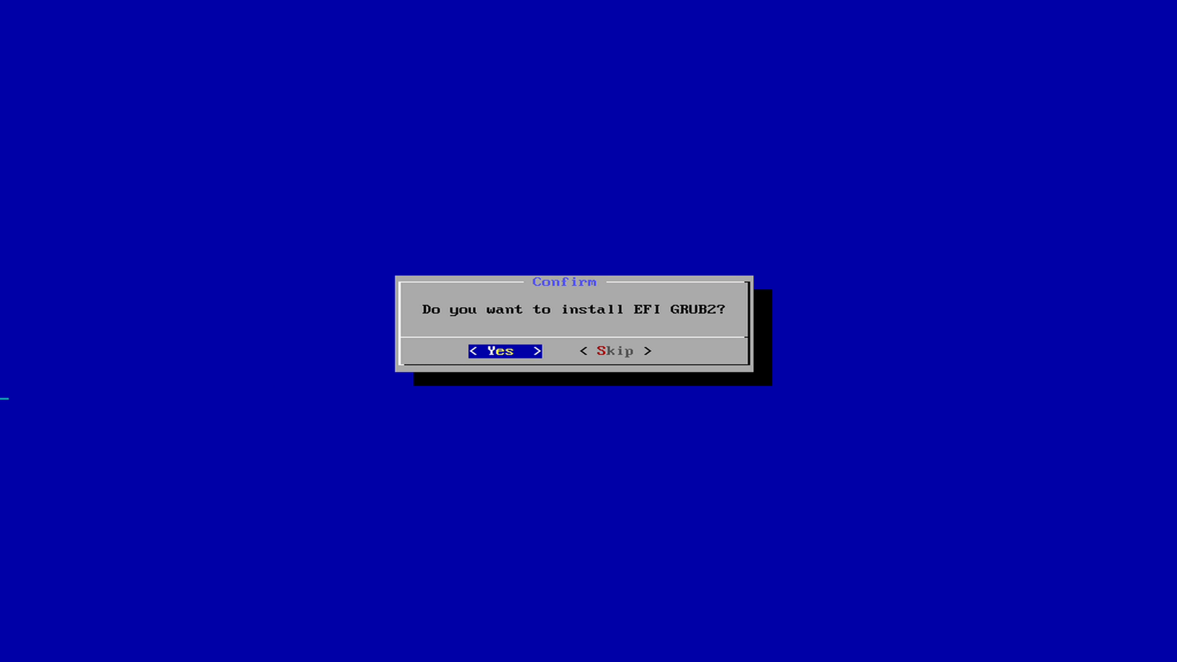
Accept installing EFI GRUB2
key("Right")
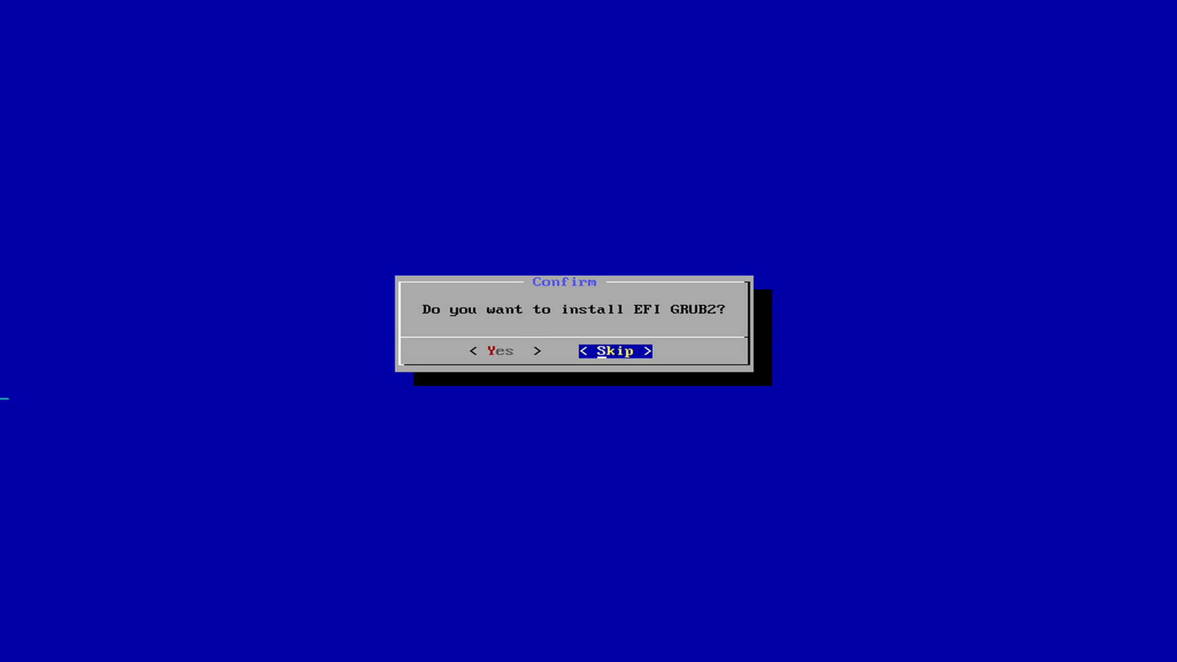
key("Left")
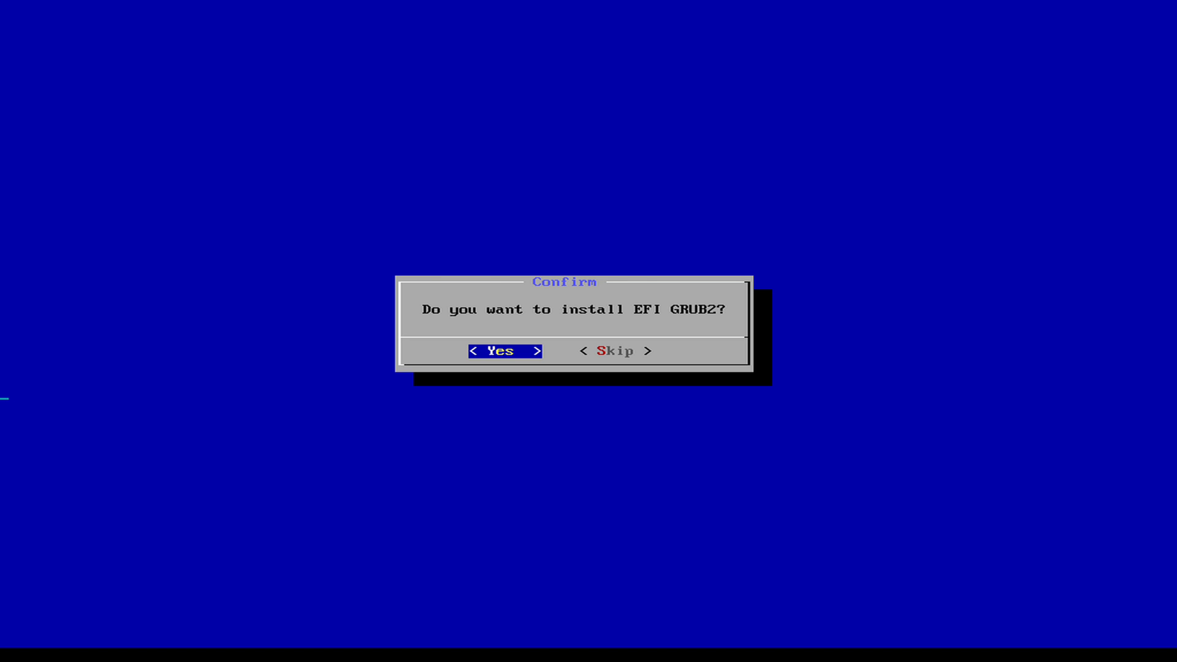
key("Return")
Select Yes to delete old Android-x86 EFI boot entries
key("Right")
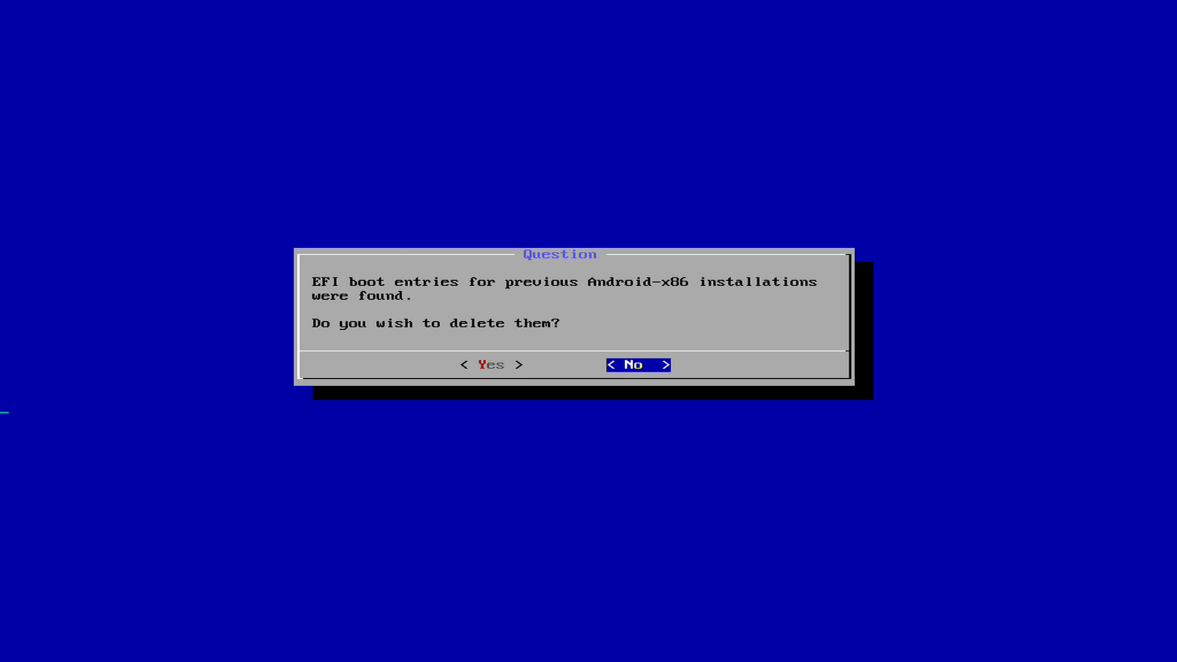
key("Left")
key("Right")
key("Left")
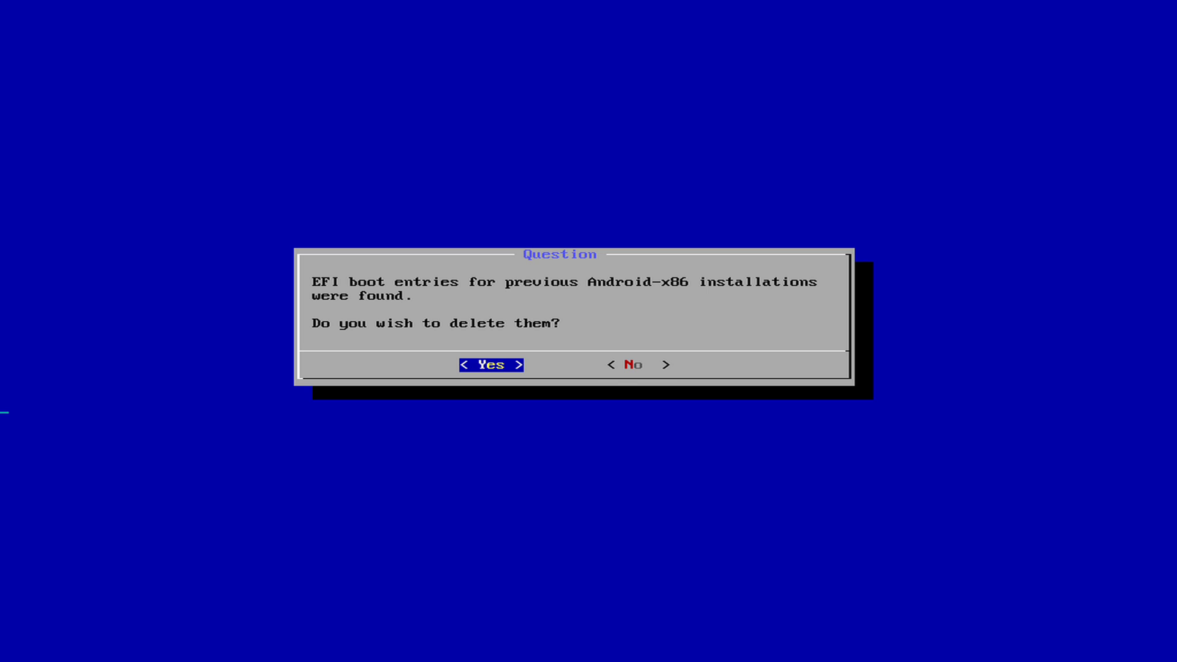
Confirm deleting old EFI entries and install Bliss-OS with a read-write /system
key("Return")
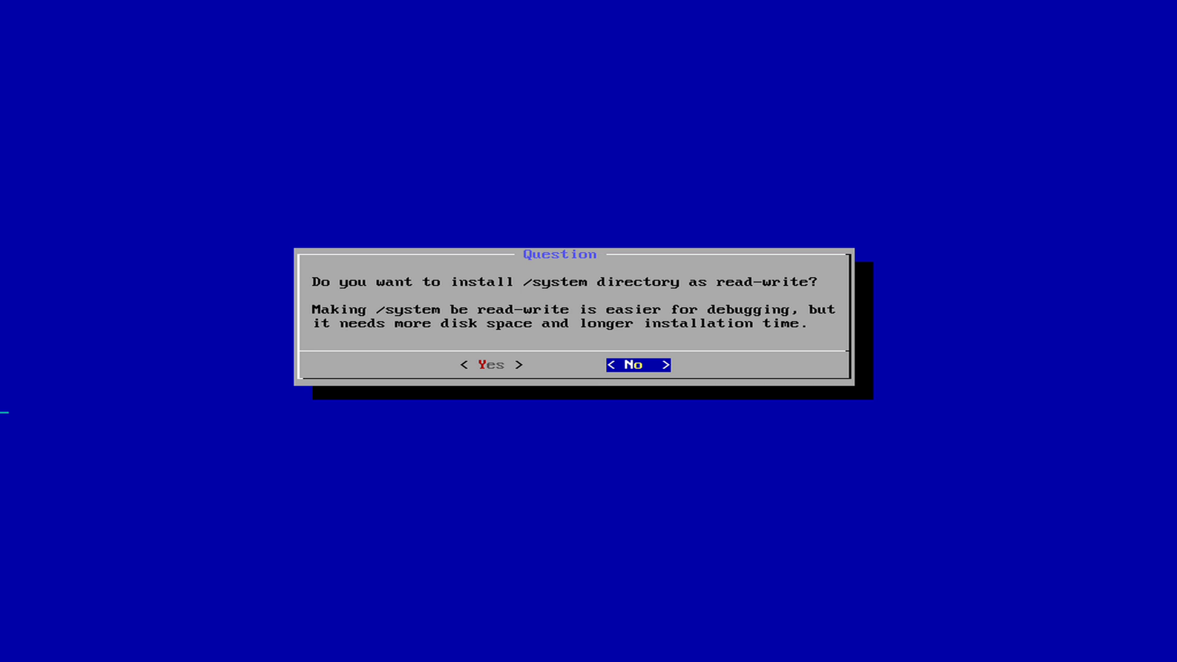
key("Left")
key("Return")
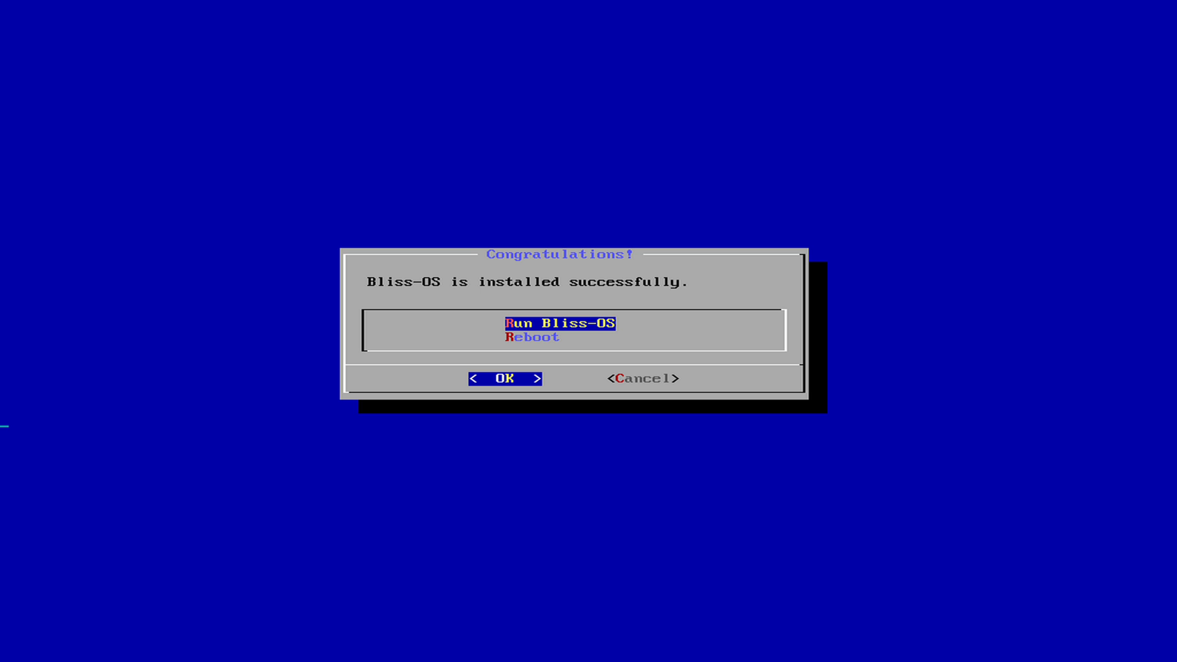
Choose Reboot in the Congratulations dialog to restart the mini PC
key("Down")
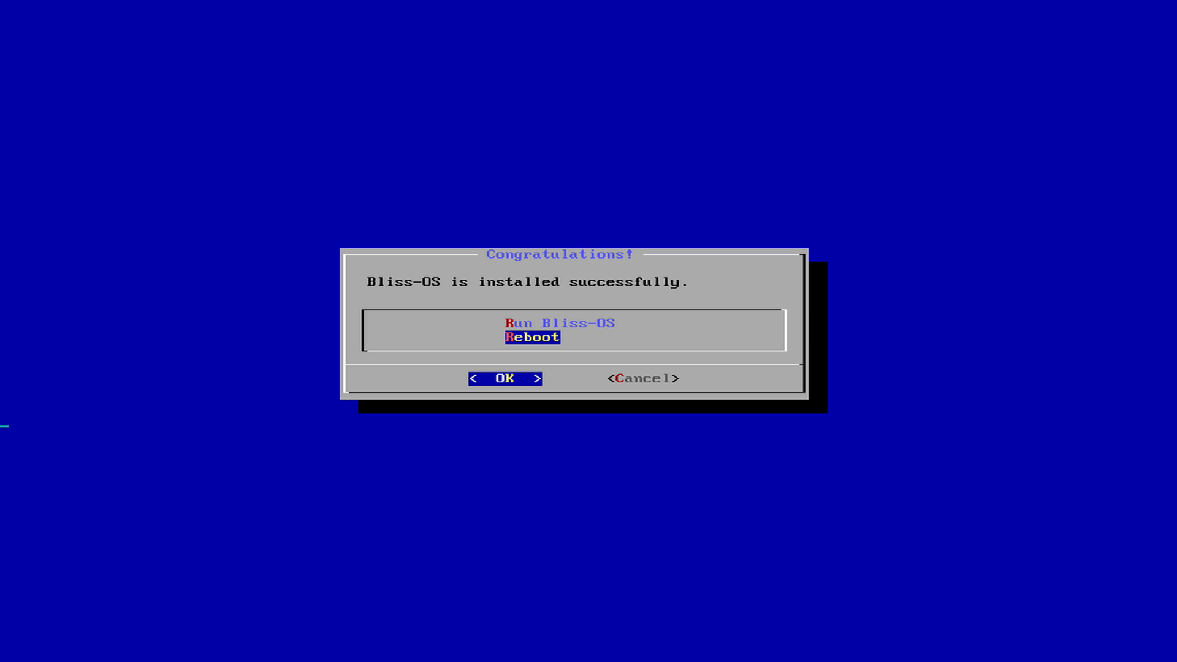
key("Return")
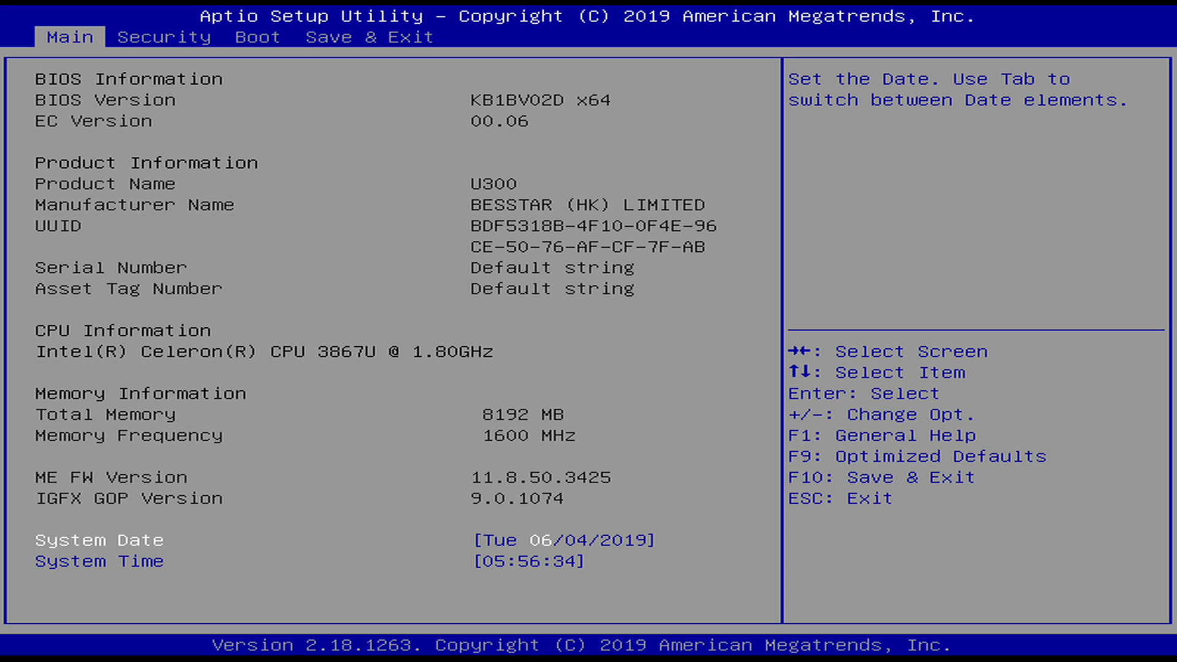
On the Boot tab's UEFI Hard Disk Drive BBS Priorities, set Boot Option #1 to Android-x86 11.7
key("Right")
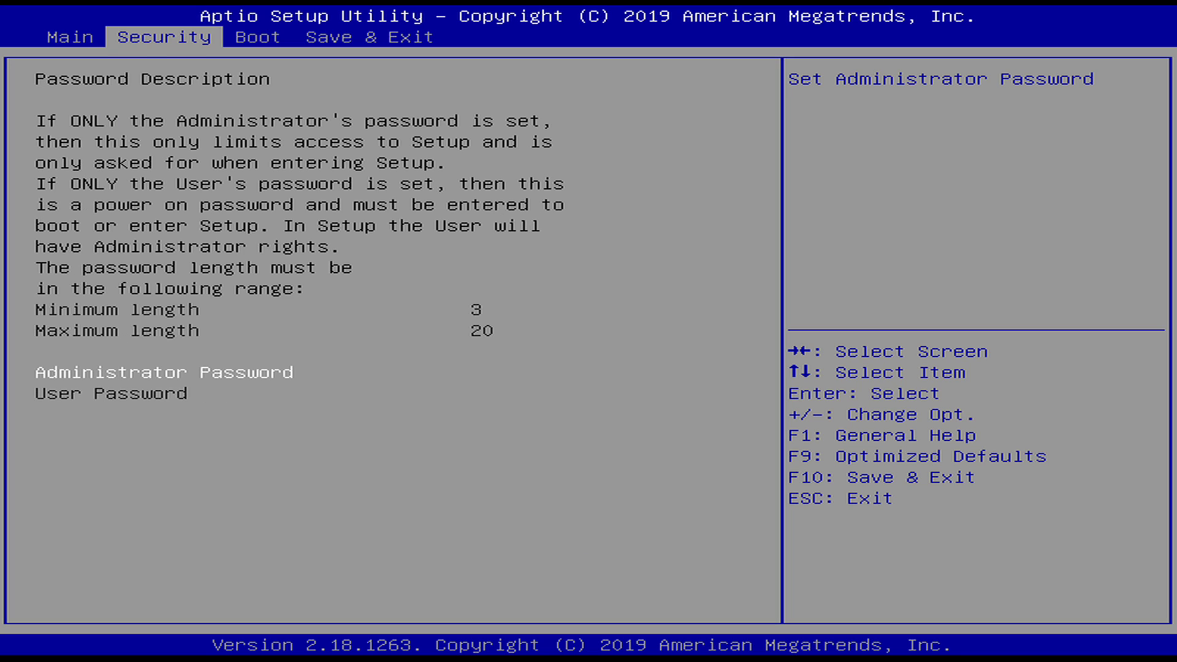
key("Right")
key("Up")
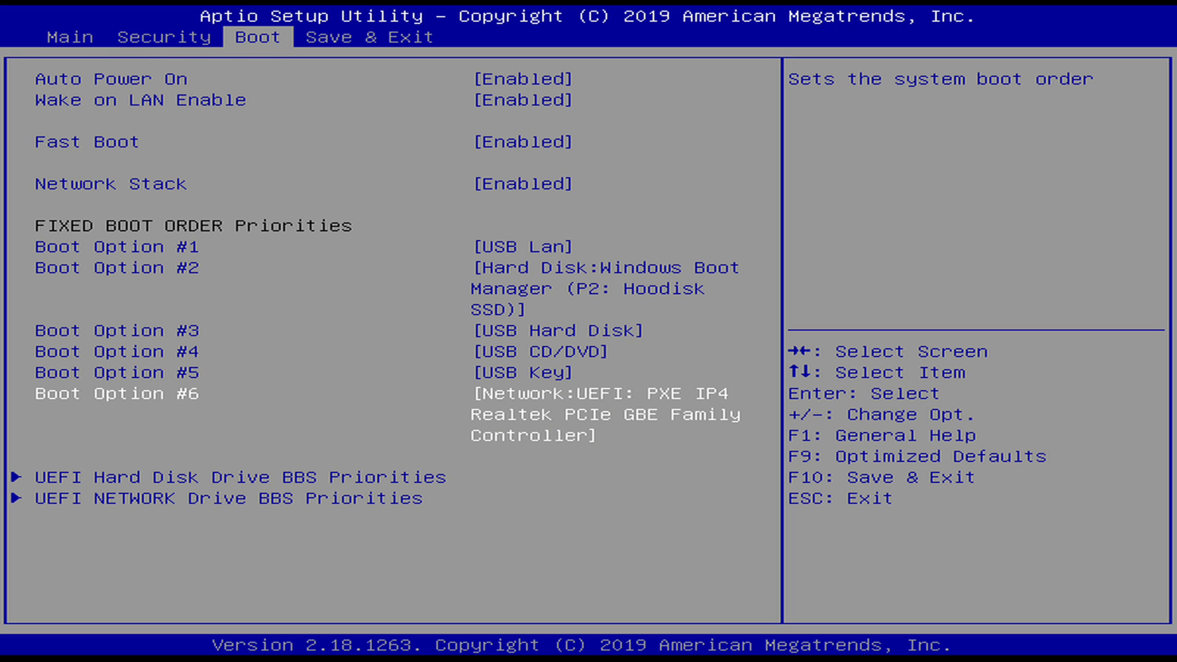
key("Up")
key("Up")
key("Down")
key("Down")
key("Down")
key("Down")
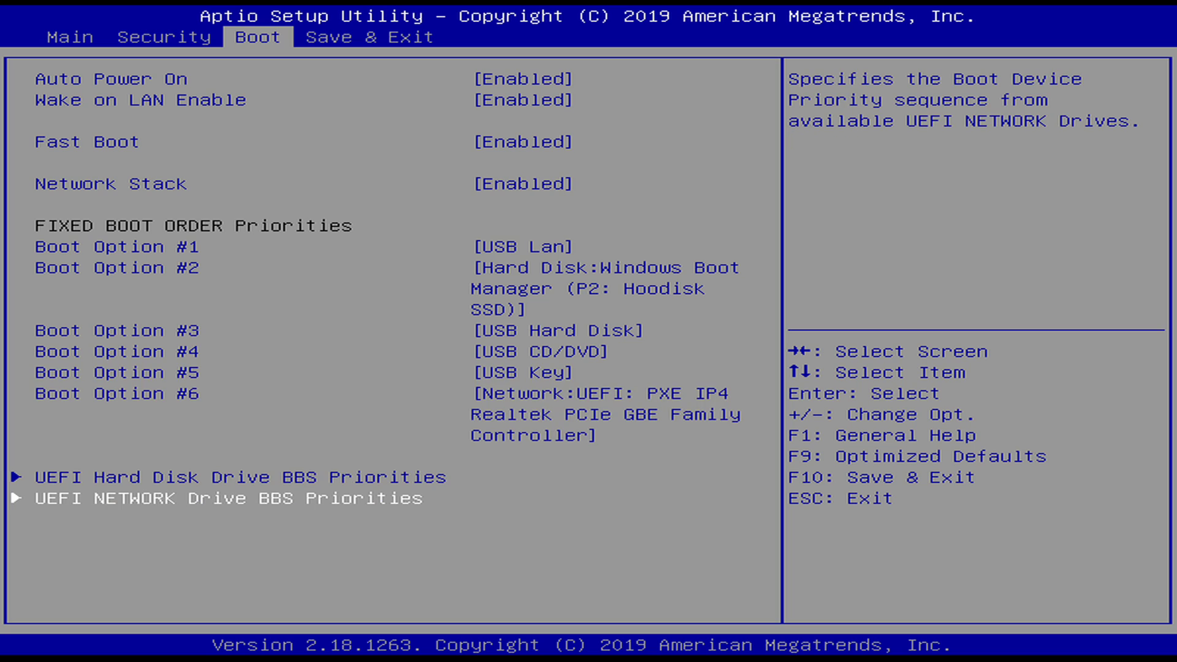
key("Up")
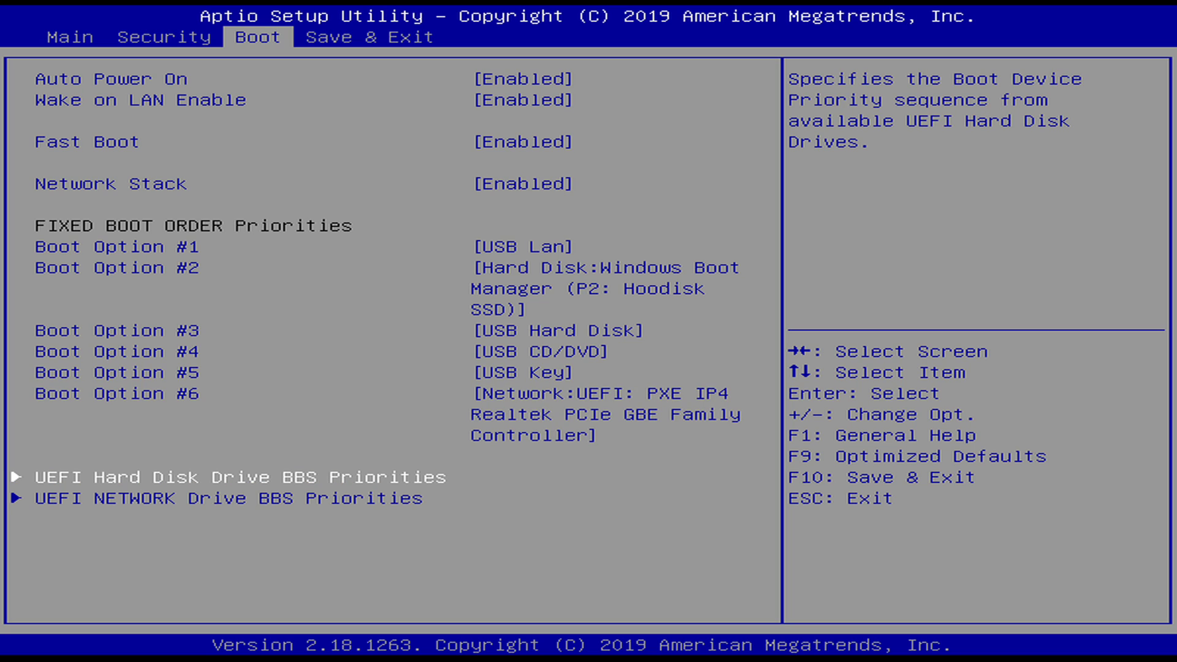
key("Return")
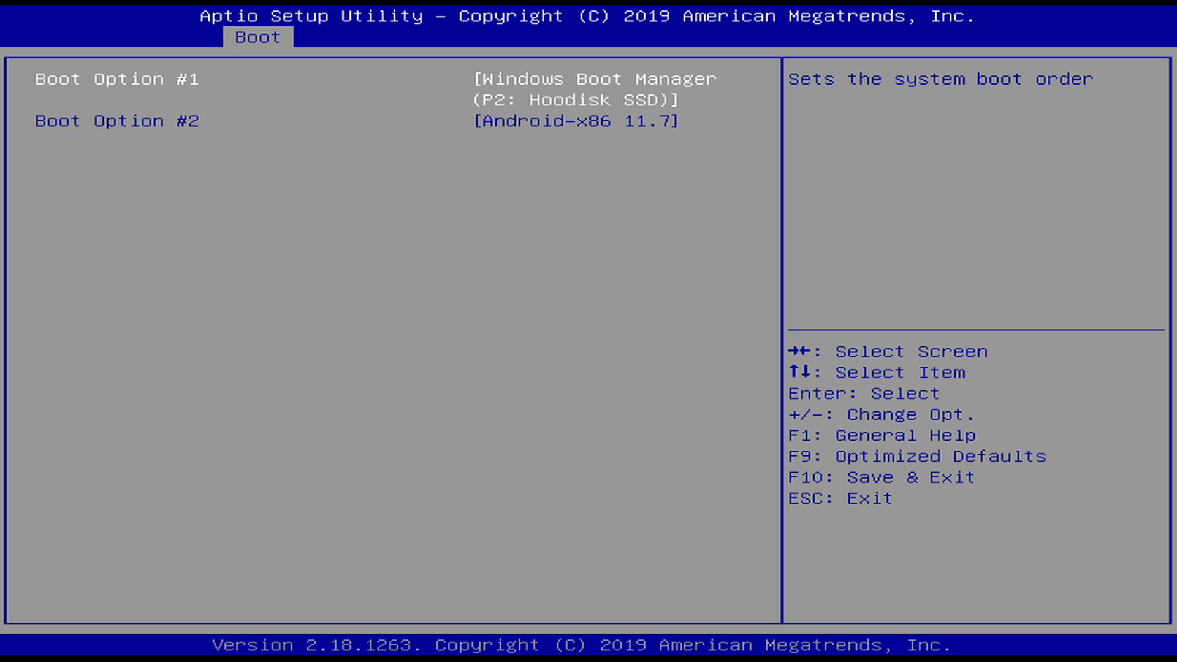
key("Return")
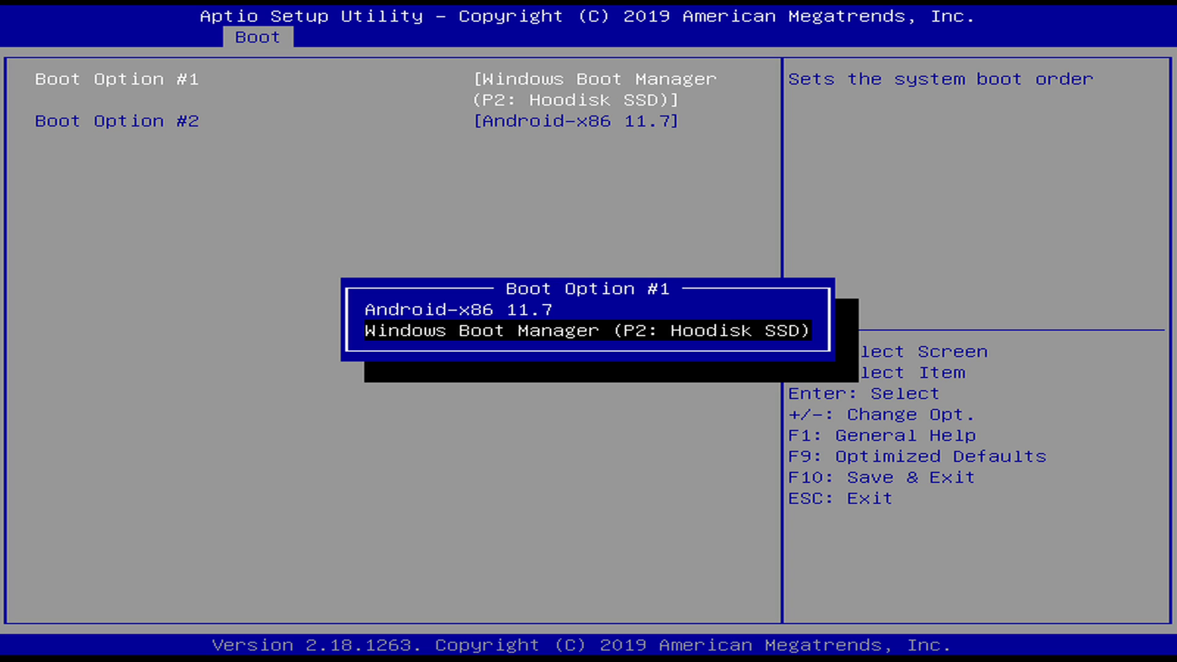
key("Up")
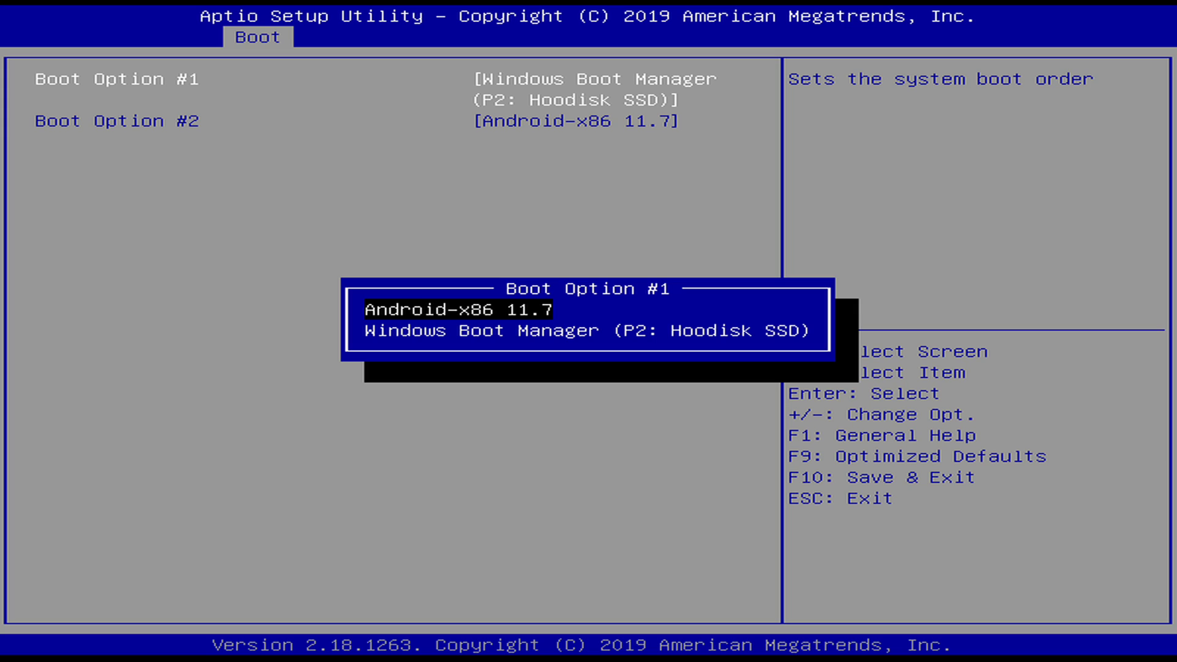
key("Return")
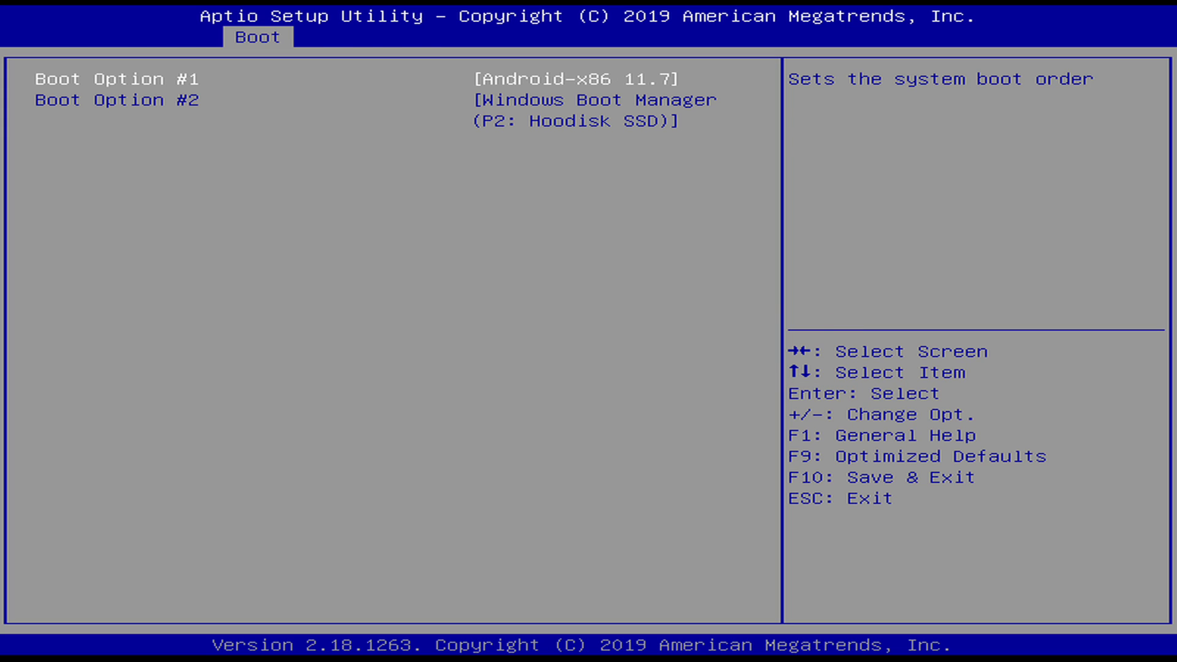
Choose Save Changes and Exit on the Save & Exit tab to reboot with the new boot order
key("Escape")
key("Right")
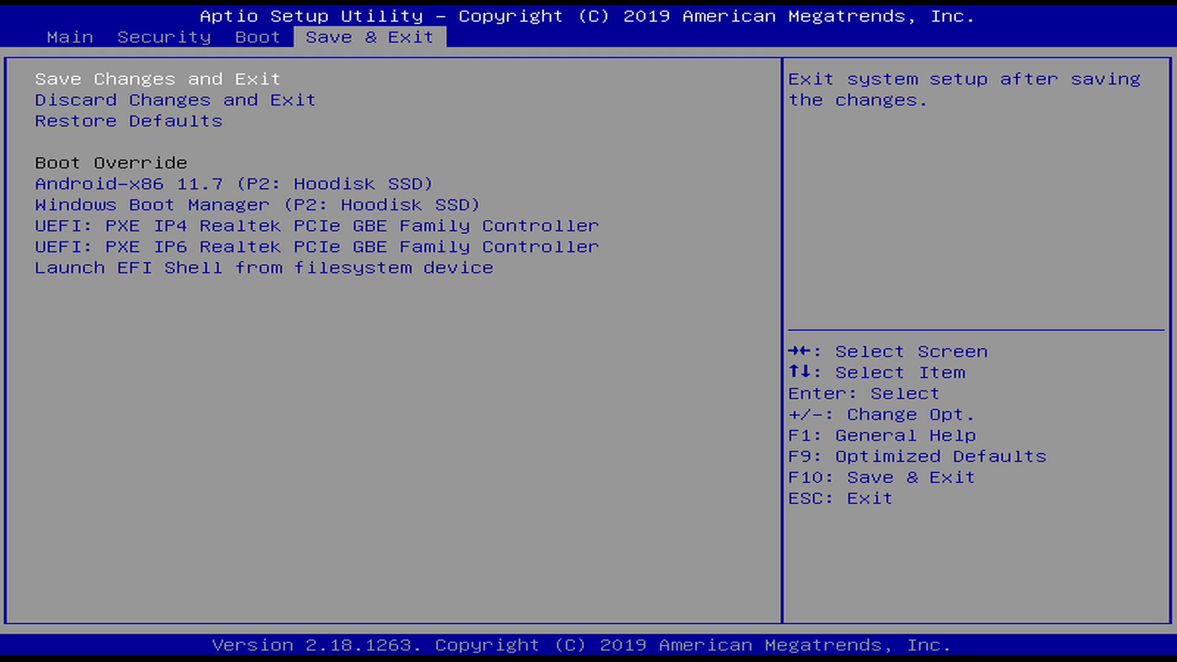
key("Down")
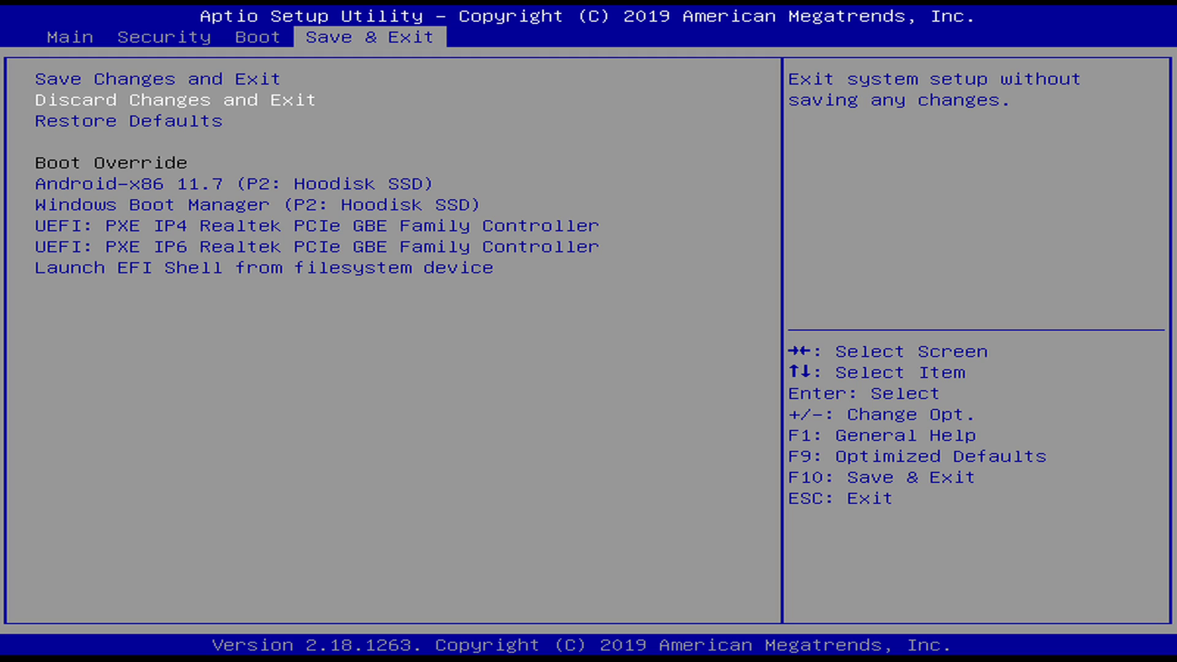
key("Up")
key("Return")
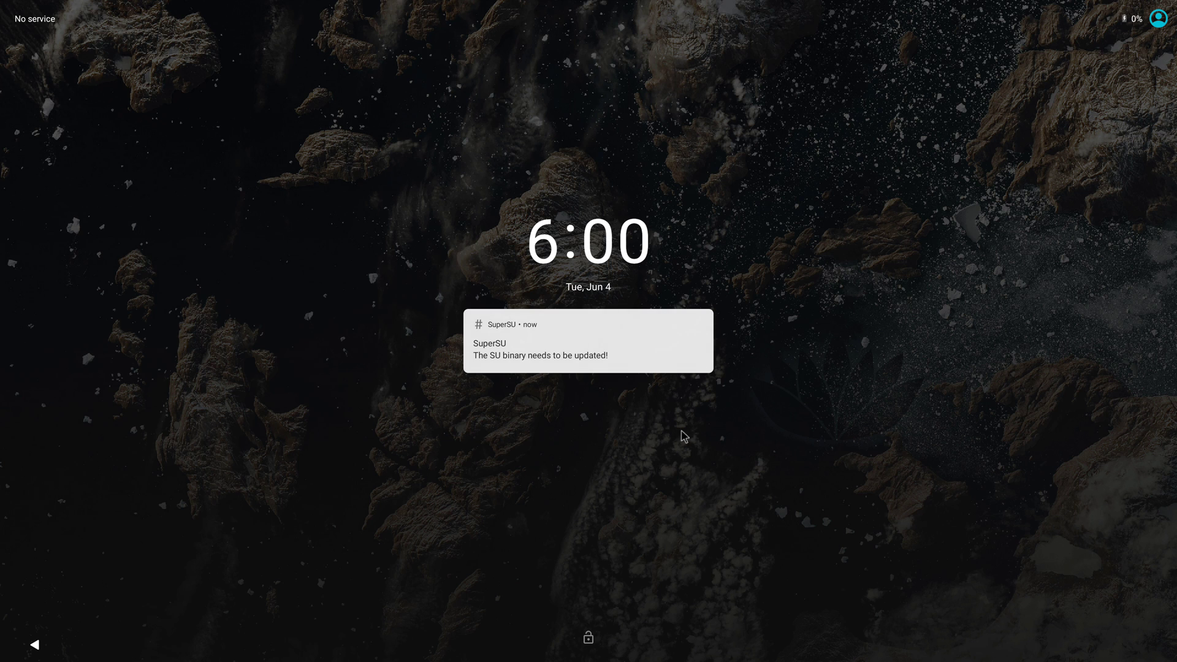
Swipe up to unlock Bliss-OS and set Quickstep as the home app, always
left_click_drag(546, 431, 248, 428)
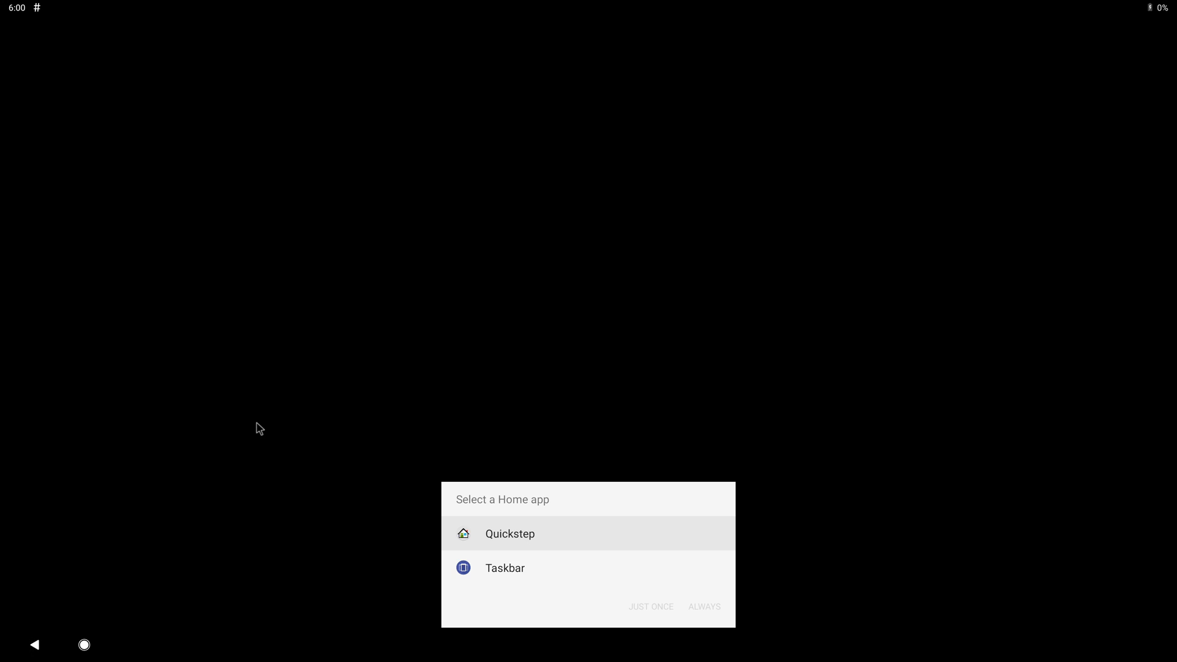
left_click(493, 534)
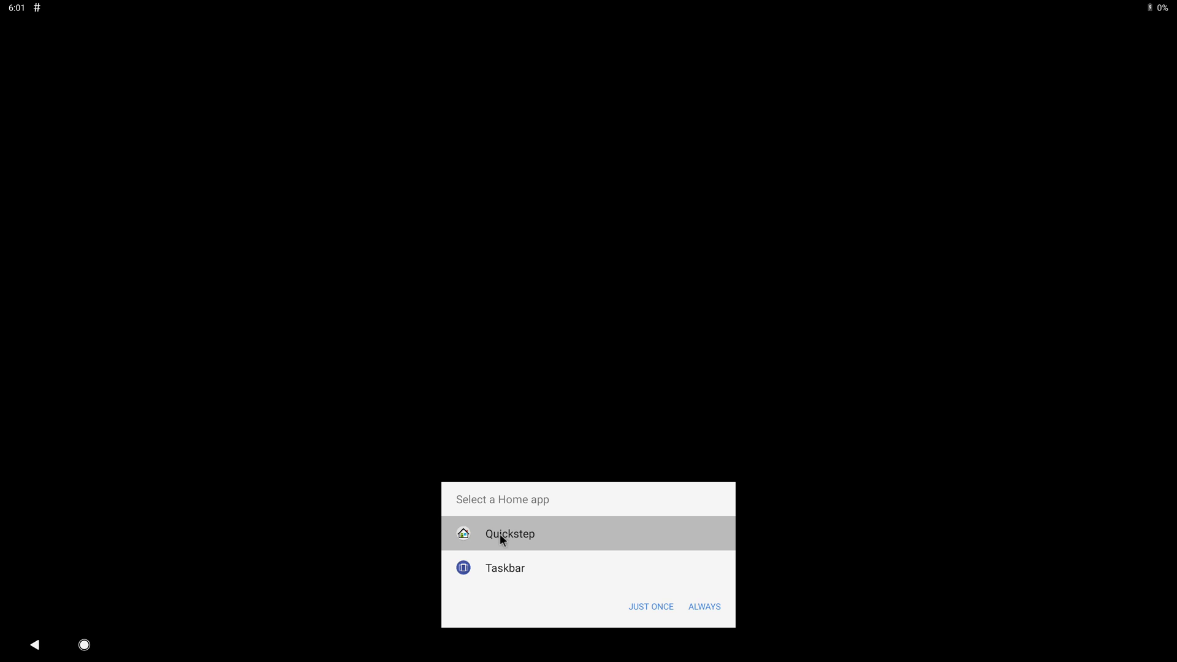
left_click(703, 607)
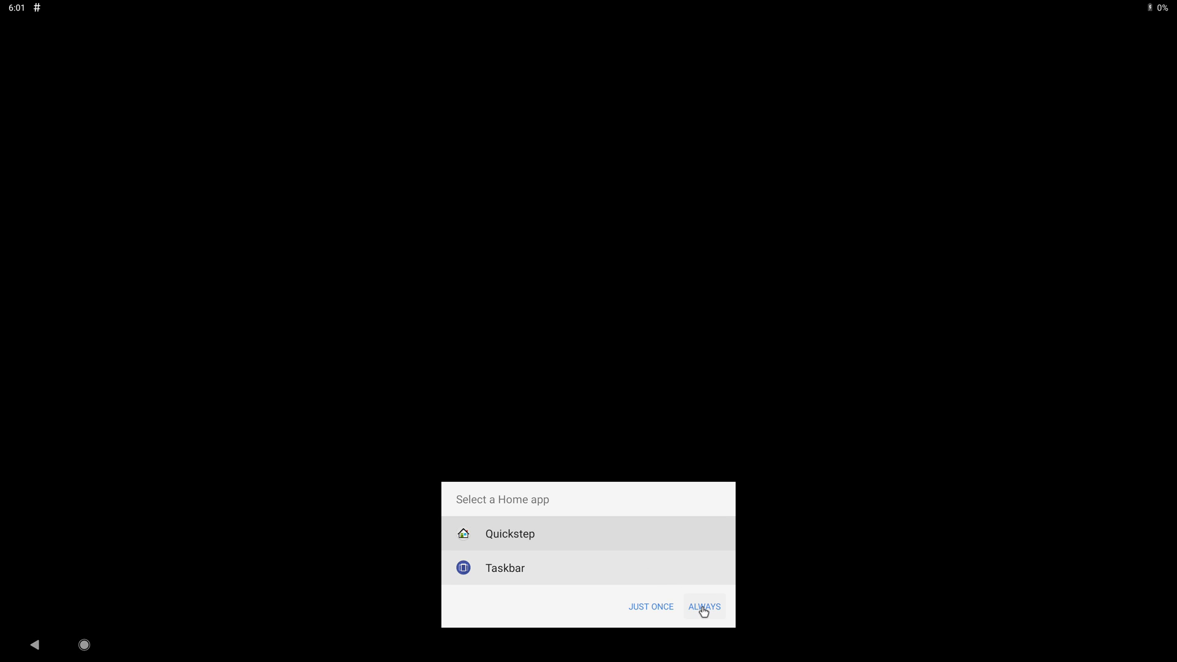